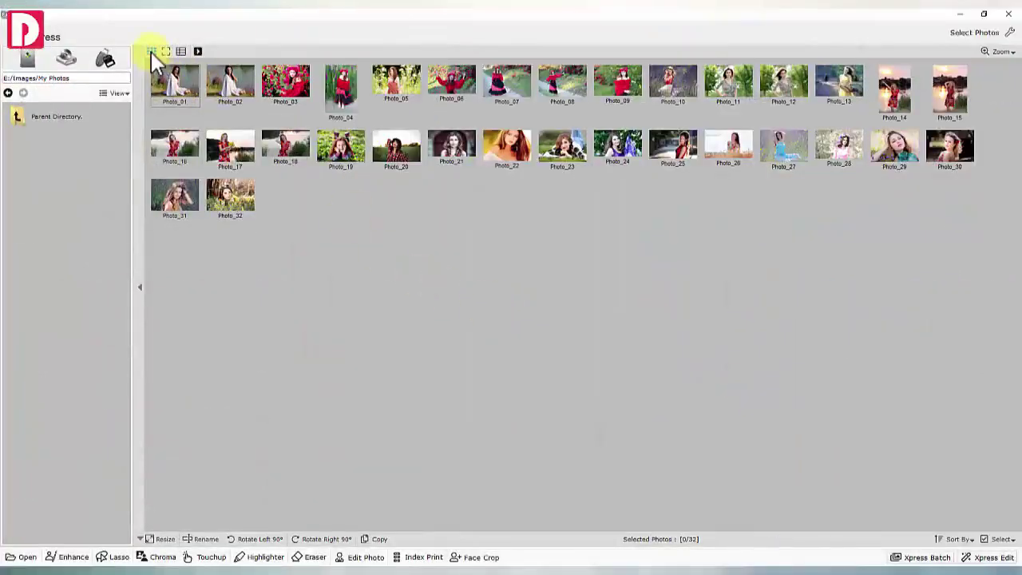
- Enlarge the photo thumbnails, browse the photos one at a time in full view, and return to the thumbnail grid
{"action": "mouse_move", "coordinate": [996, 60]}
{"action": "left_mouse_down"}
{"action": "mouse_move", "coordinate": [1011, 75]}
{"action": "mouse_move", "coordinate": [1004, 59]}
{"action": "left_mouse_up"}
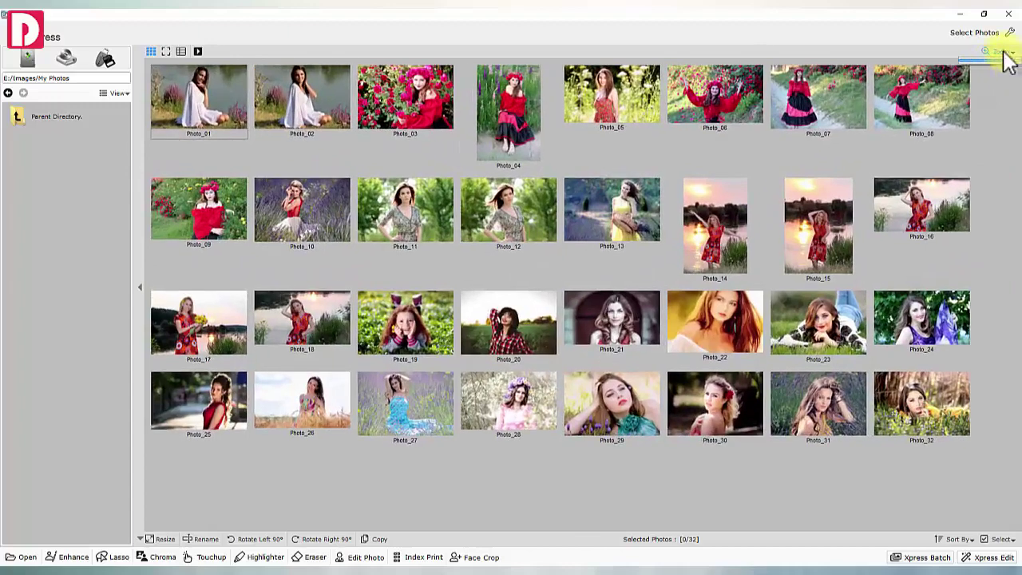
{"action": "left_click", "coordinate": [166, 51]}
{"action": "left_click", "coordinate": [998, 297]}
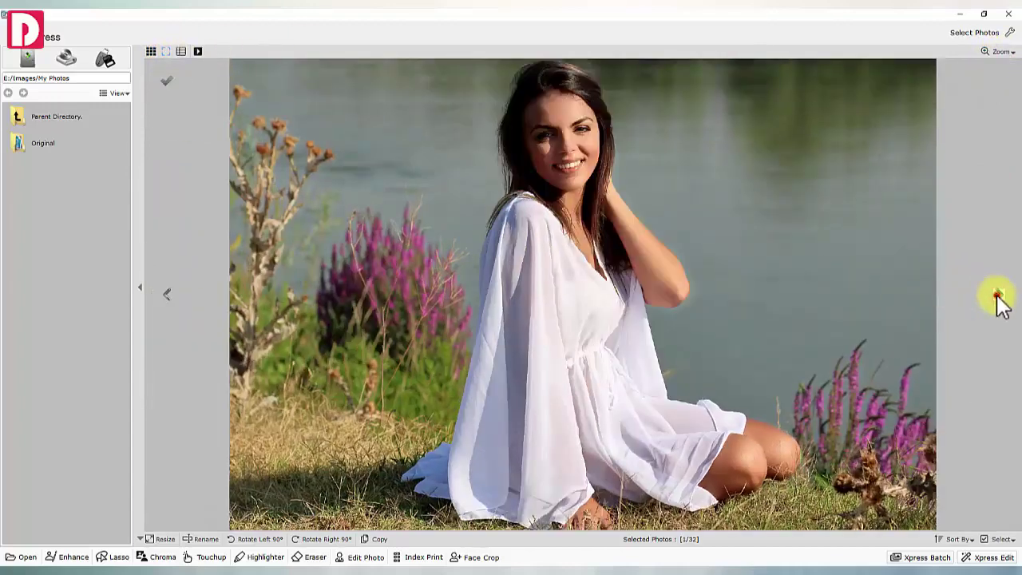
{"action": "left_click", "coordinate": [998, 299]}
{"action": "left_click", "coordinate": [152, 52]}
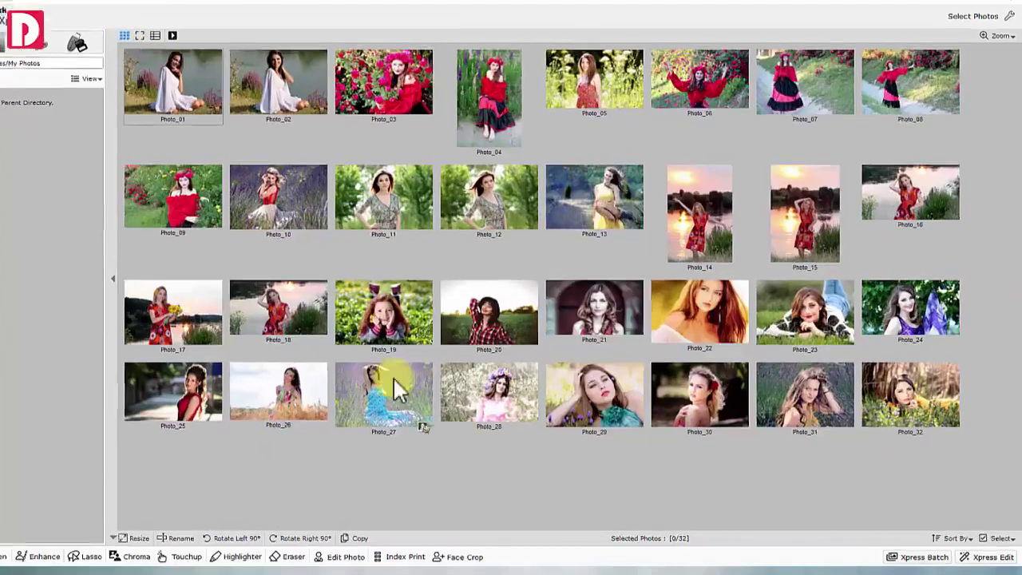
- Check the available sorting options without changing them and select all photos in the My Photos folder
{"action": "left_click", "coordinate": [958, 539]}
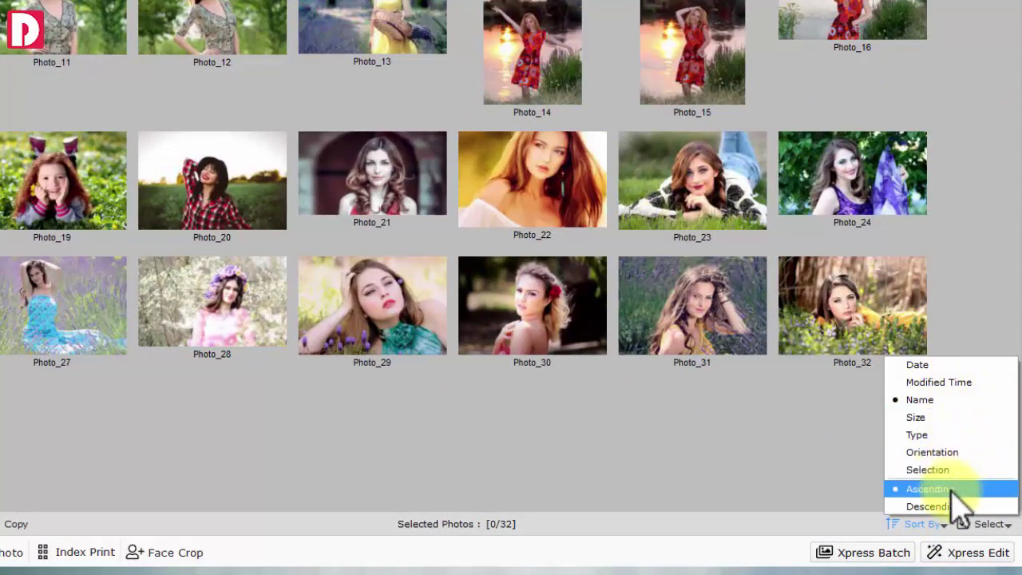
{"action": "left_click", "coordinate": [936, 523]}
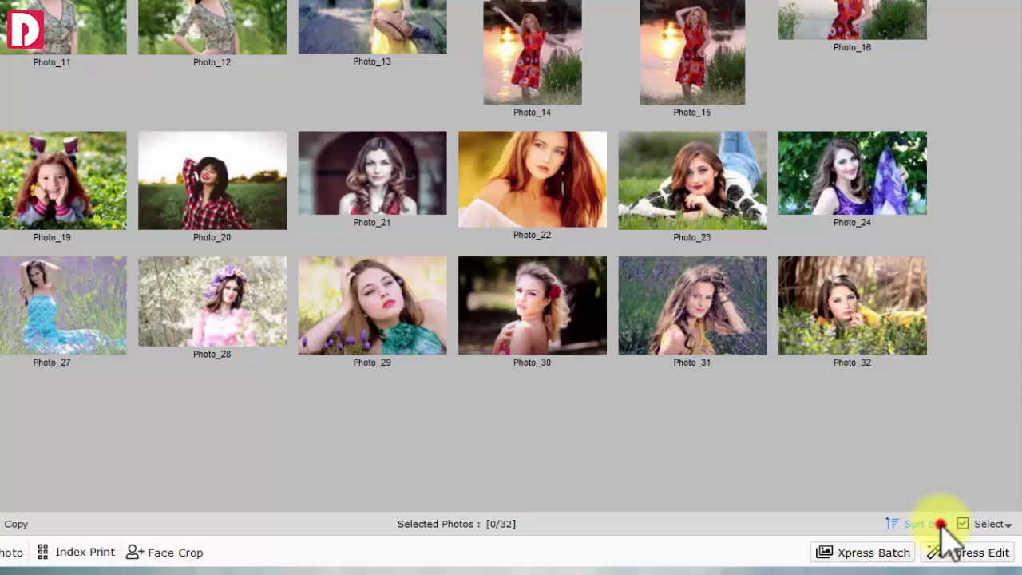
{"action": "left_click", "coordinate": [992, 524]}
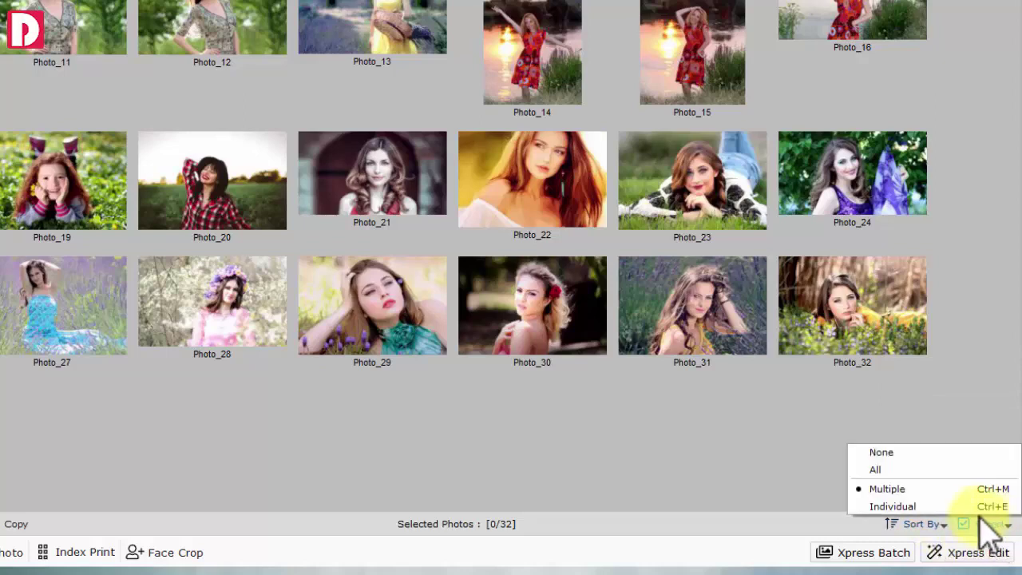
{"action": "left_click", "coordinate": [895, 468]}
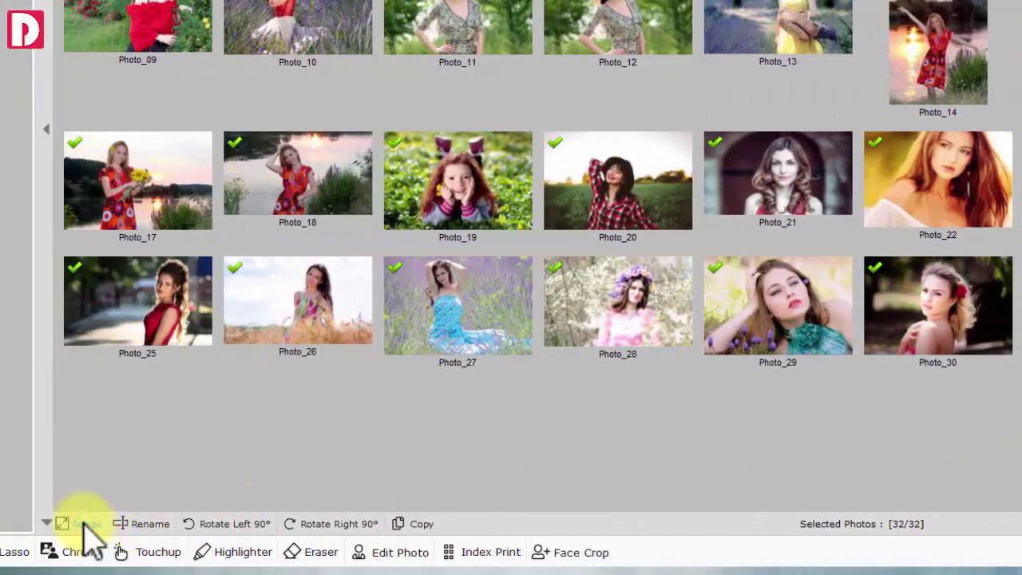
- Resize all selected photos to the 4 x 6 inch preset at 300 DPI with the aspect ratio maintained, and save them
{"action": "left_click", "coordinate": [84, 524]}
{"action": "left_click", "coordinate": [227, 174]}
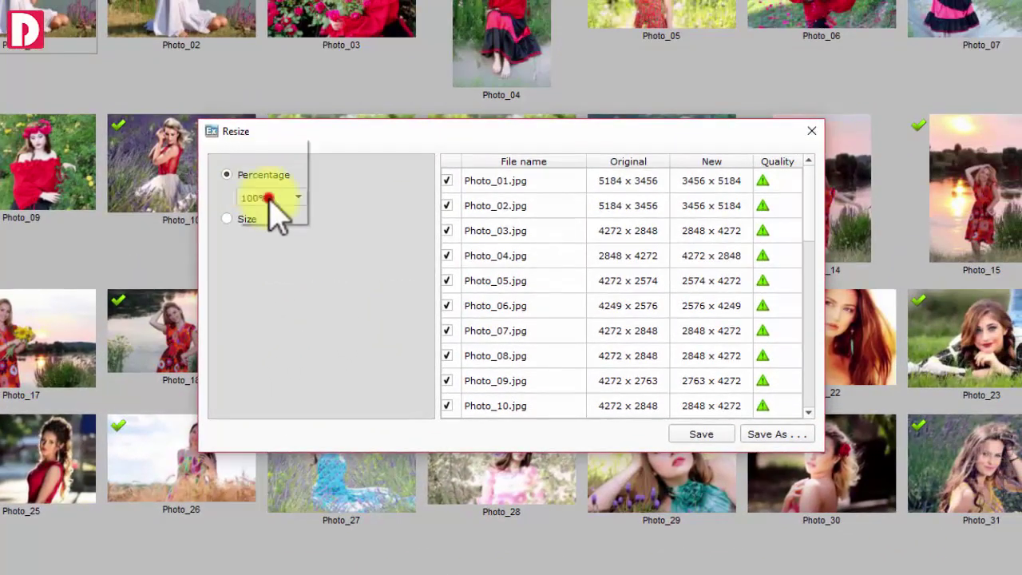
{"action": "left_click", "coordinate": [271, 180]}
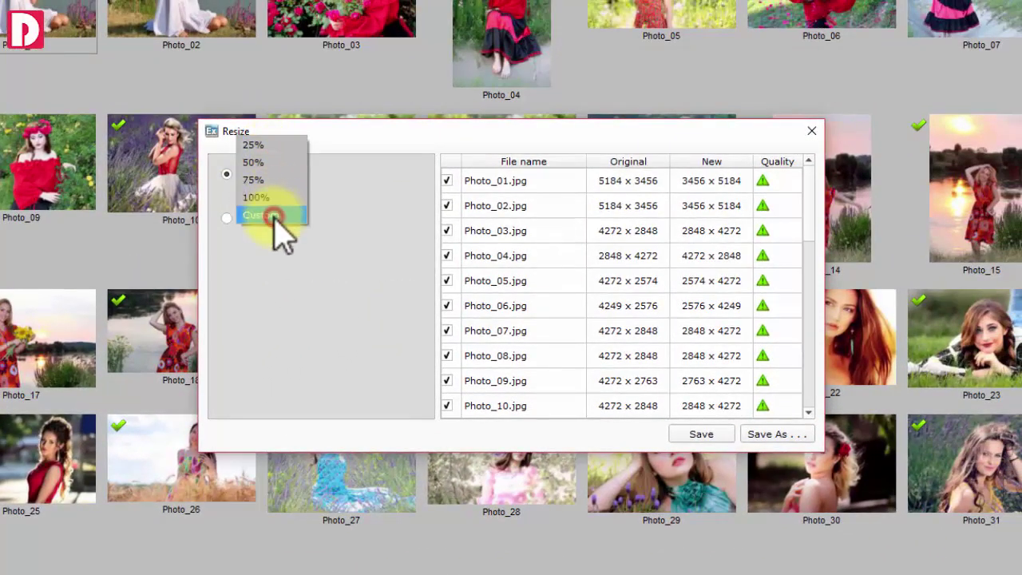
{"action": "left_click", "coordinate": [274, 216]}
{"action": "left_click", "coordinate": [246, 216]}
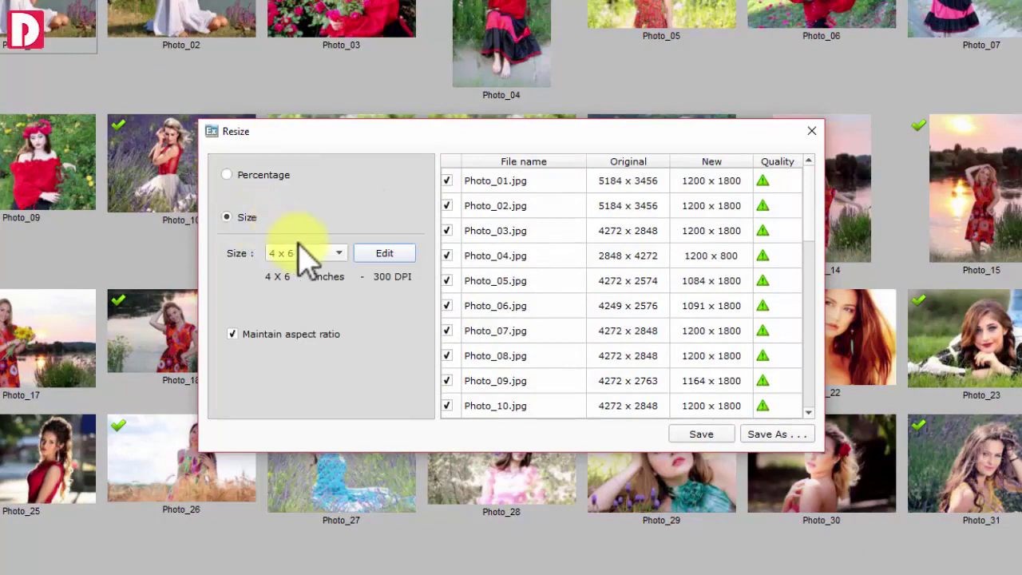
{"action": "left_click", "coordinate": [384, 252]}
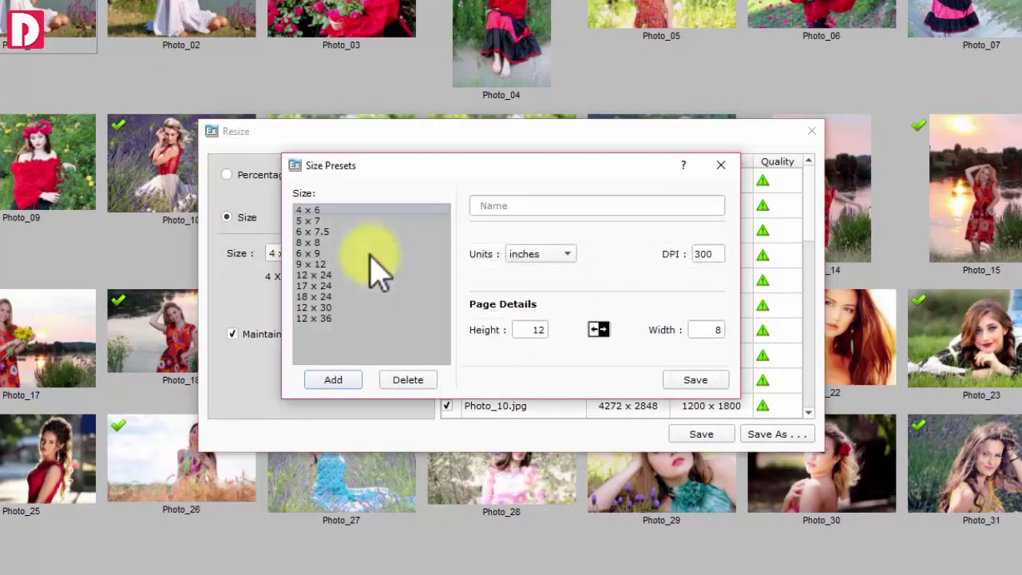
{"action": "left_click", "coordinate": [720, 164]}
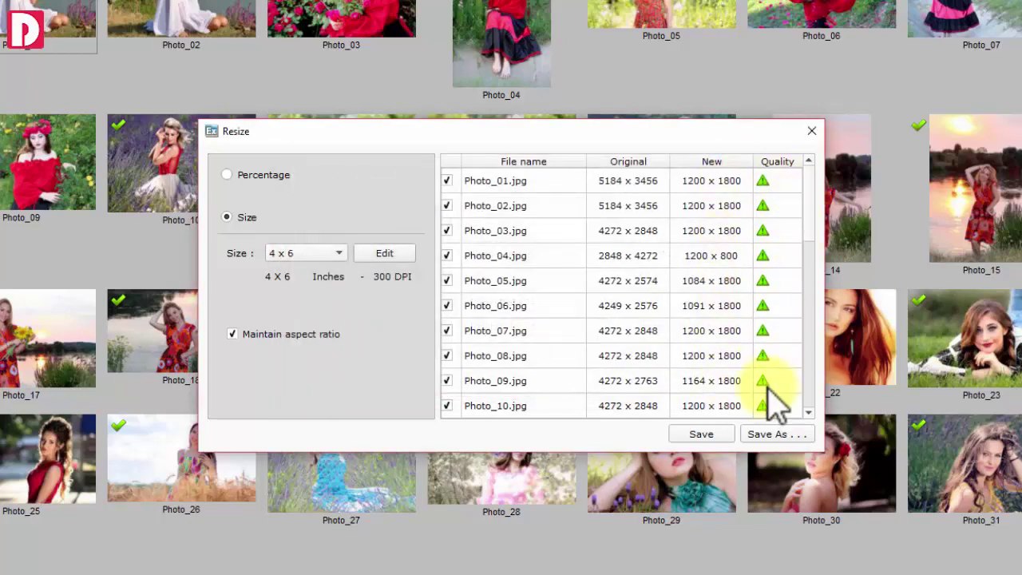
{"action": "left_click", "coordinate": [719, 433]}
- Batch-rename the selected photos with the format Image_##, starting from 1
{"action": "left_click", "coordinate": [182, 528]}
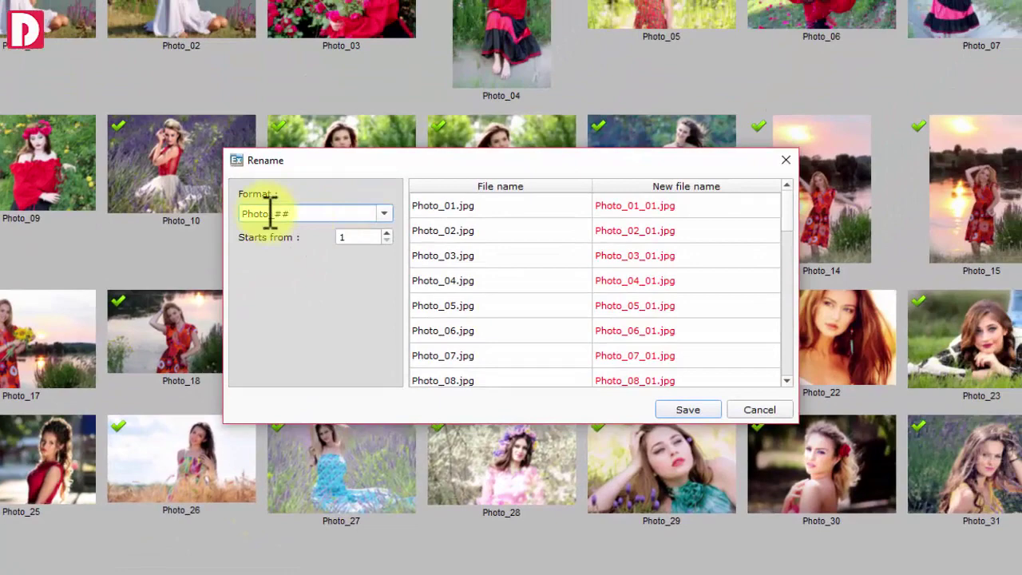
{"action": "left_click_drag", "start_coordinate": [272, 213], "coordinate": [221, 213]}
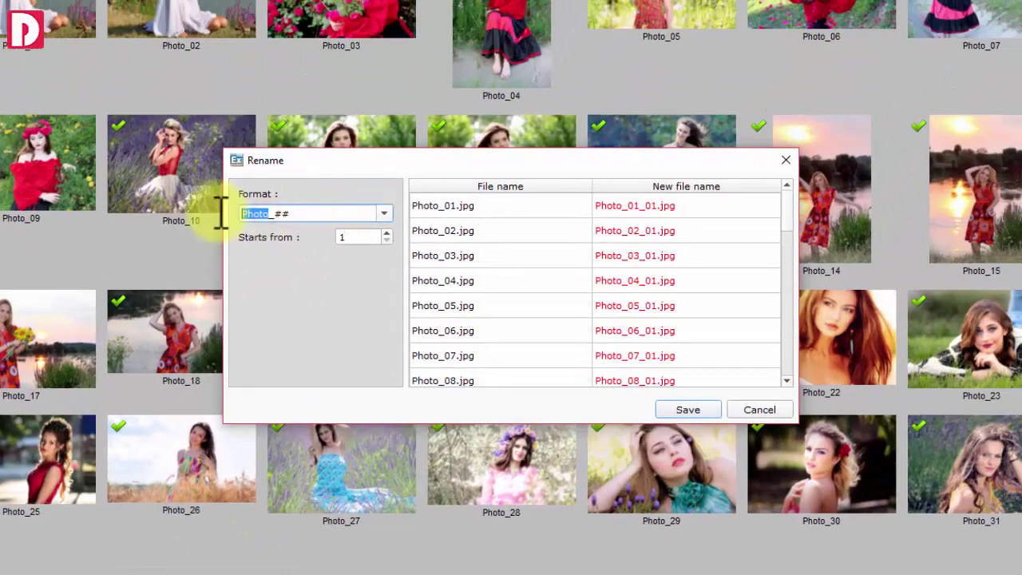
{"action": "type", "text": "Image"}
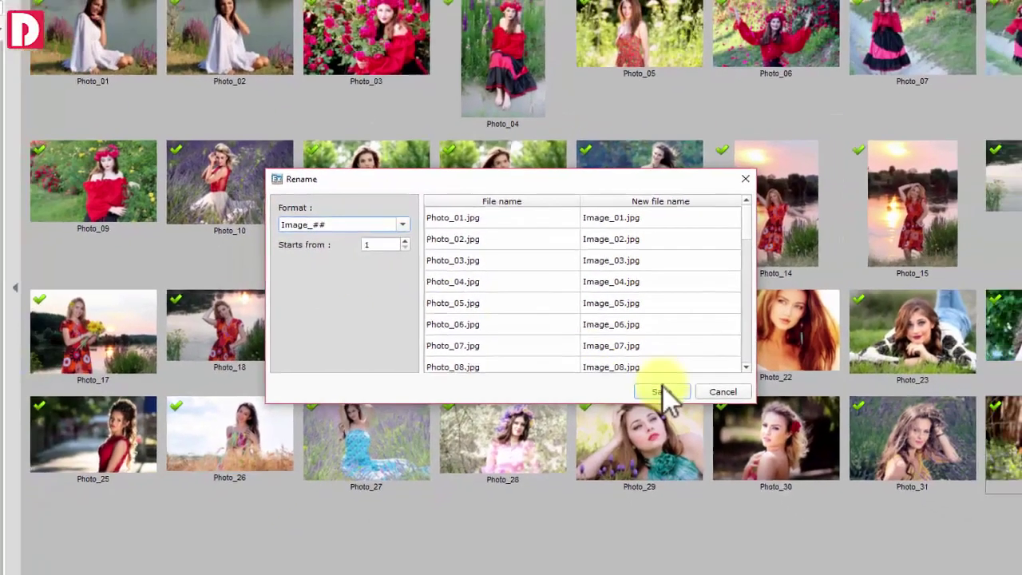
{"action": "left_click", "coordinate": [688, 409]}
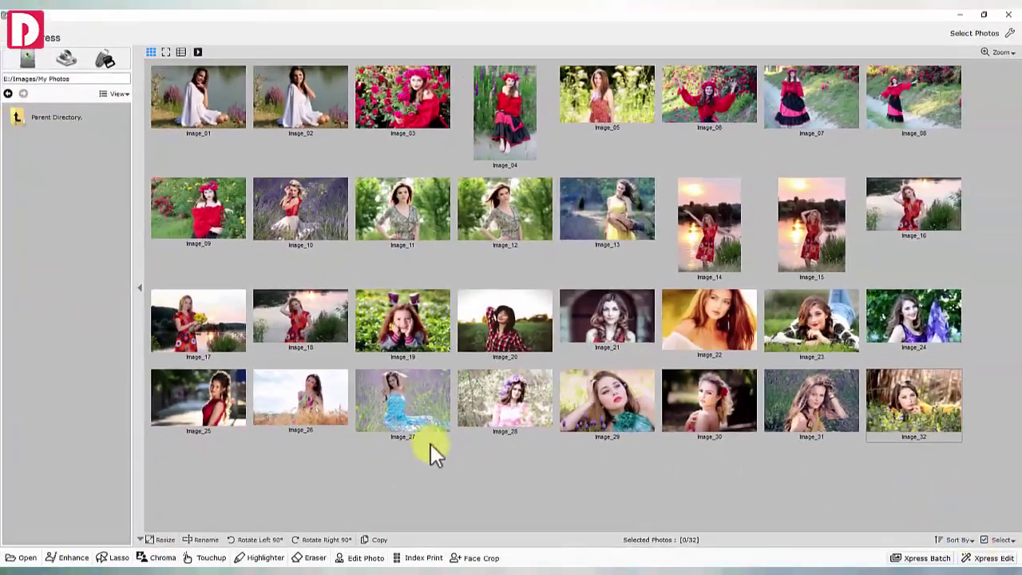
- Cut out the woman in Image_05 with the Lasso, tracing her outline and the gap between arm and body, and preview the result
{"action": "left_click", "coordinate": [607, 96]}
{"action": "left_click", "coordinate": [119, 558]}
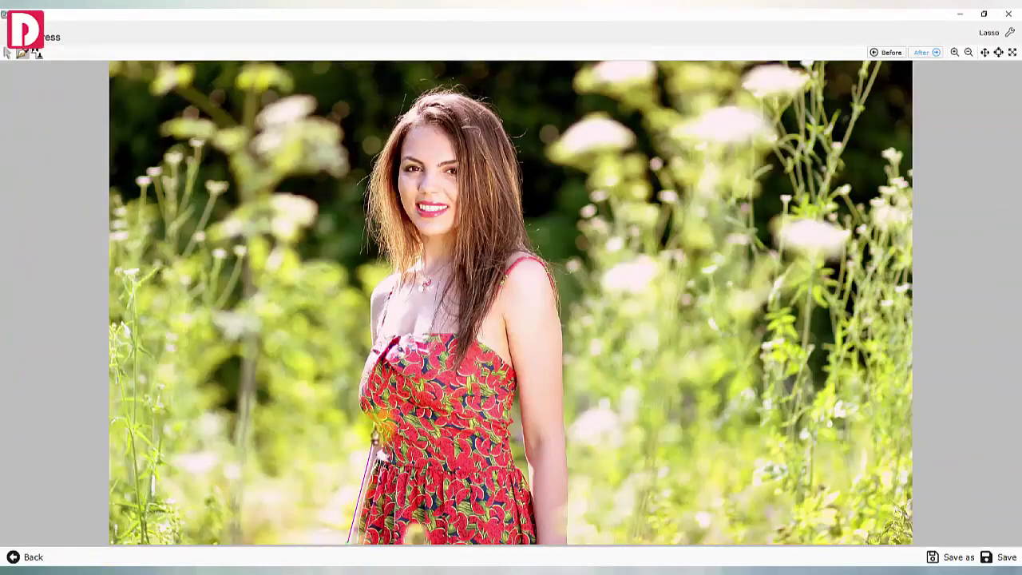
{"action": "mouse_move", "coordinate": [376, 431]}
{"action": "left_mouse_down"}
{"action": "mouse_move", "coordinate": [372, 375]}
{"action": "mouse_move", "coordinate": [392, 269]}
{"action": "mouse_move", "coordinate": [464, 89]}
{"action": "mouse_move", "coordinate": [520, 240]}
{"action": "mouse_move", "coordinate": [543, 260]}
{"action": "mouse_move", "coordinate": [567, 384]}
{"action": "mouse_move", "coordinate": [350, 545]}
{"action": "left_mouse_up"}
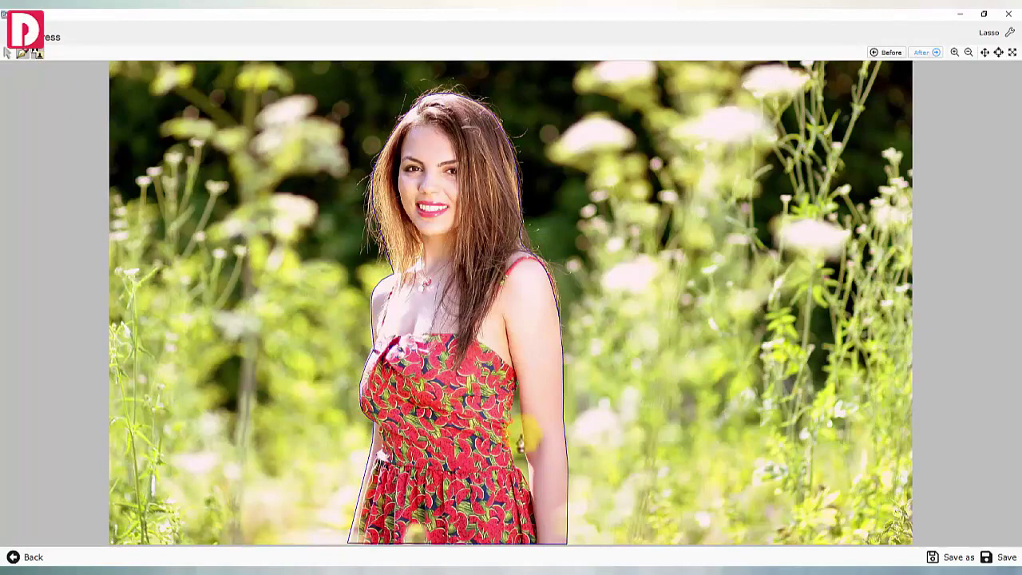
{"action": "mouse_move", "coordinate": [523, 435]}
{"action": "left_mouse_down"}
{"action": "mouse_move", "coordinate": [529, 487]}
{"action": "mouse_move", "coordinate": [513, 415]}
{"action": "left_mouse_up"}
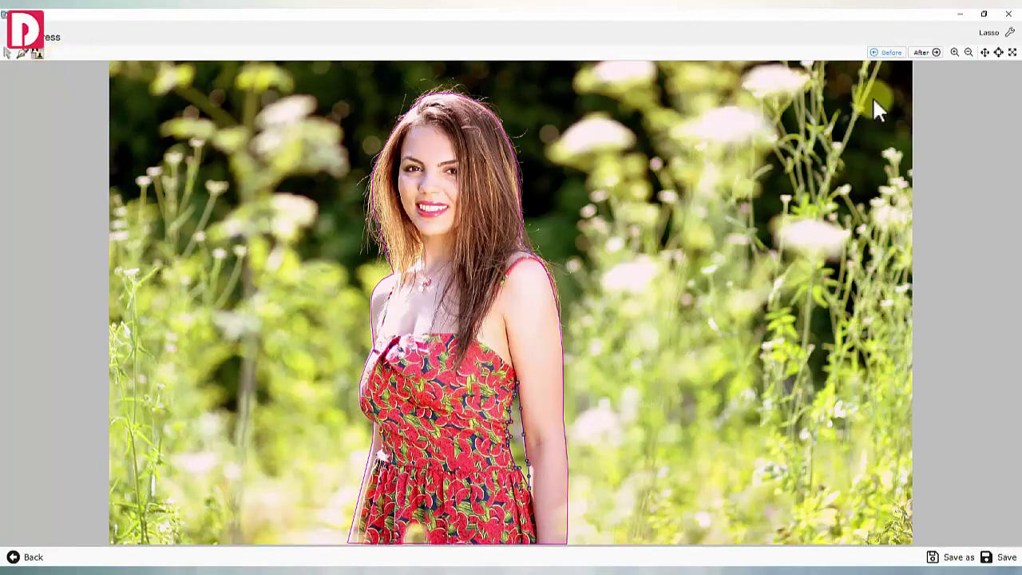
{"action": "left_click", "coordinate": [925, 52]}
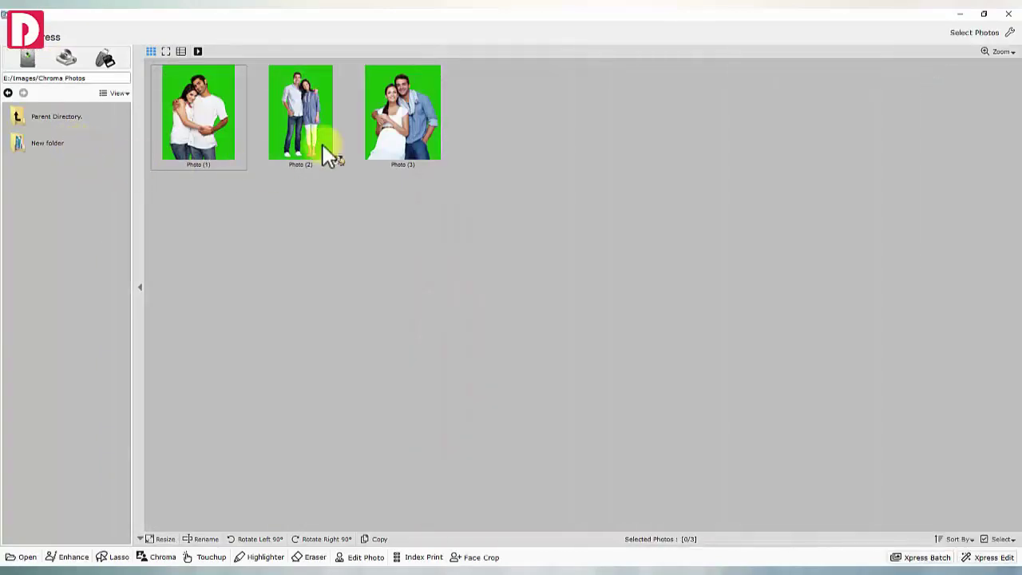
- Remove the green background from Photo (2) in the Chroma Photos folder using the Chroma tool
{"action": "left_click", "coordinate": [319, 140]}
{"action": "left_click", "coordinate": [162, 558]}
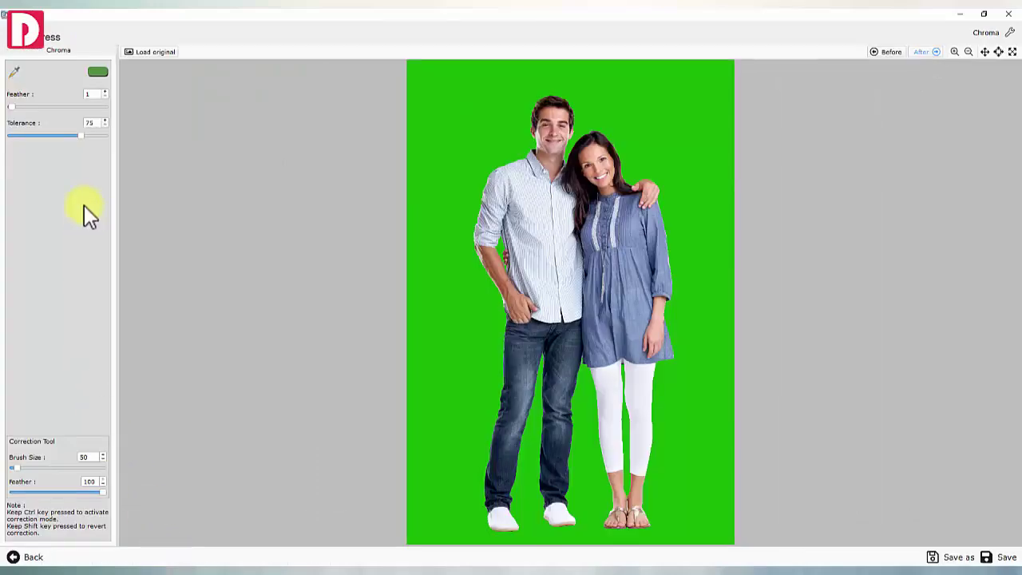
{"action": "left_click", "coordinate": [472, 151]}
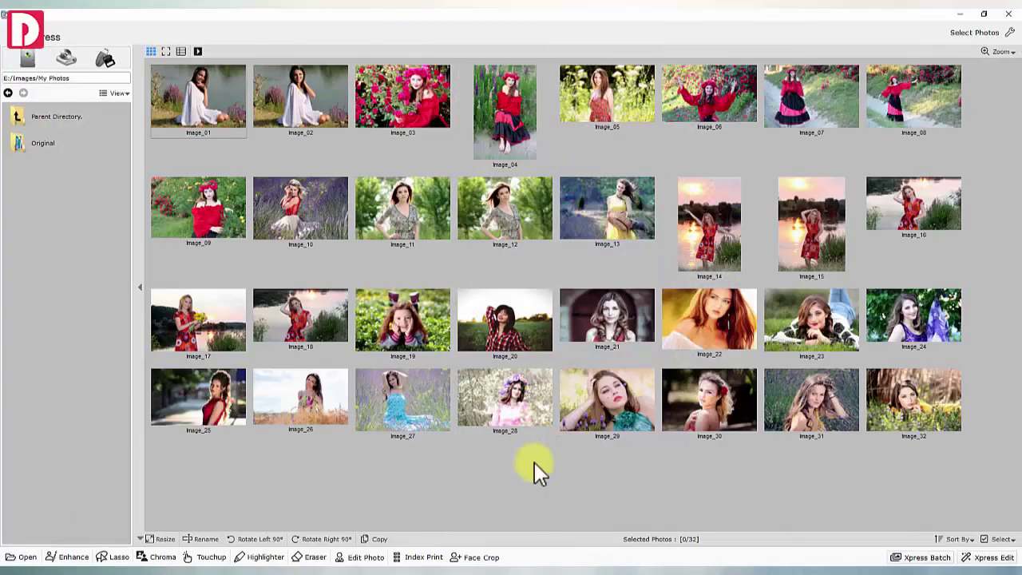
- Open Image_29 from the My Photos folder in the Touchup tool for a close-up view of the portrait
{"action": "left_click", "coordinate": [639, 415]}
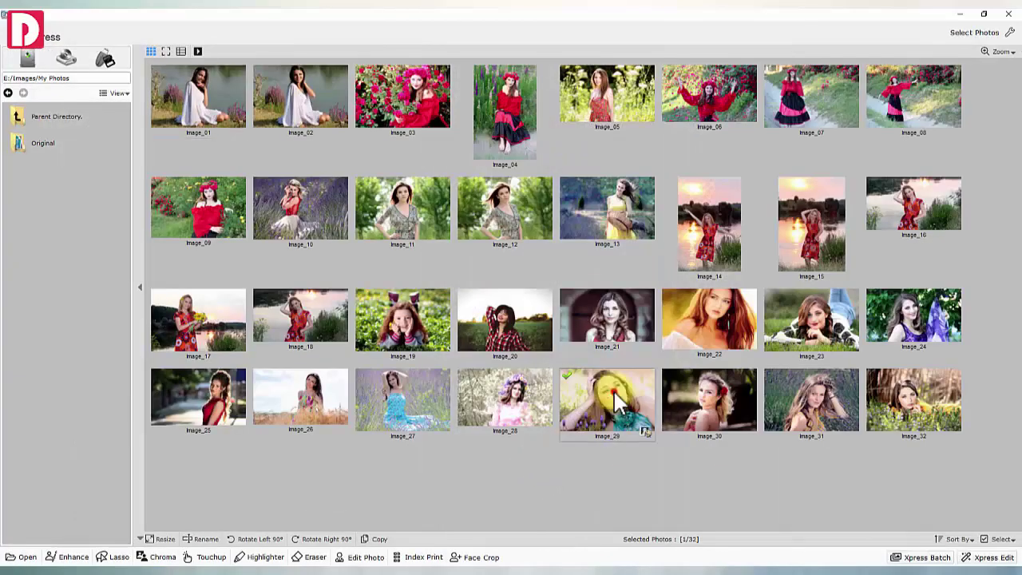
{"action": "left_click", "coordinate": [211, 556]}
{"action": "scroll", "coordinate": [593, 301], "scroll_direction": "up", "scroll_amount": 3}
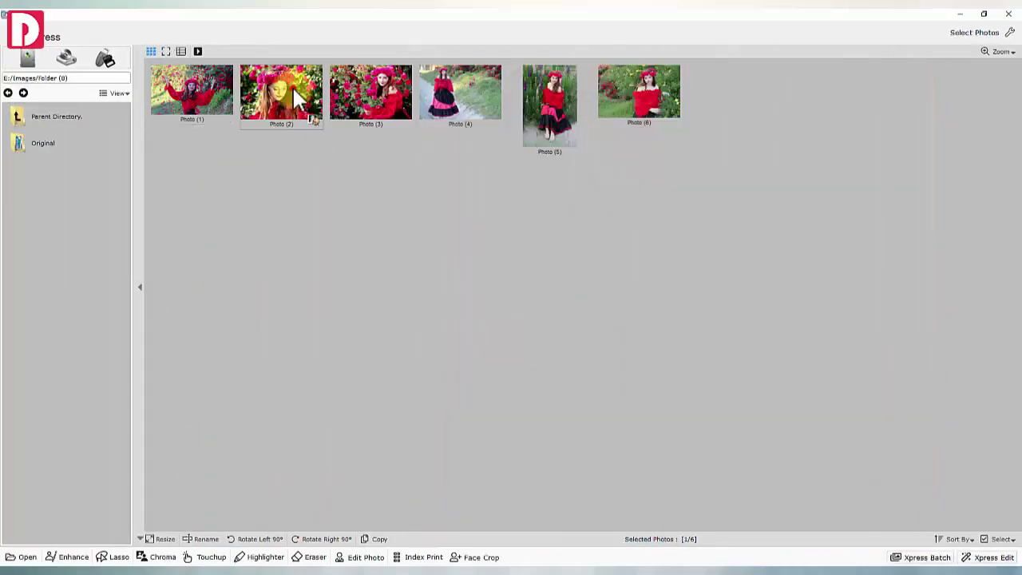
- Use the Highlighter with brush size 40 on Photo (2) to bring back colour on the woman's lips and rose crown
{"action": "left_click", "coordinate": [292, 86]}
{"action": "left_click", "coordinate": [261, 556]}
{"action": "scroll", "coordinate": [541, 343], "scroll_direction": "up", "scroll_amount": 5}
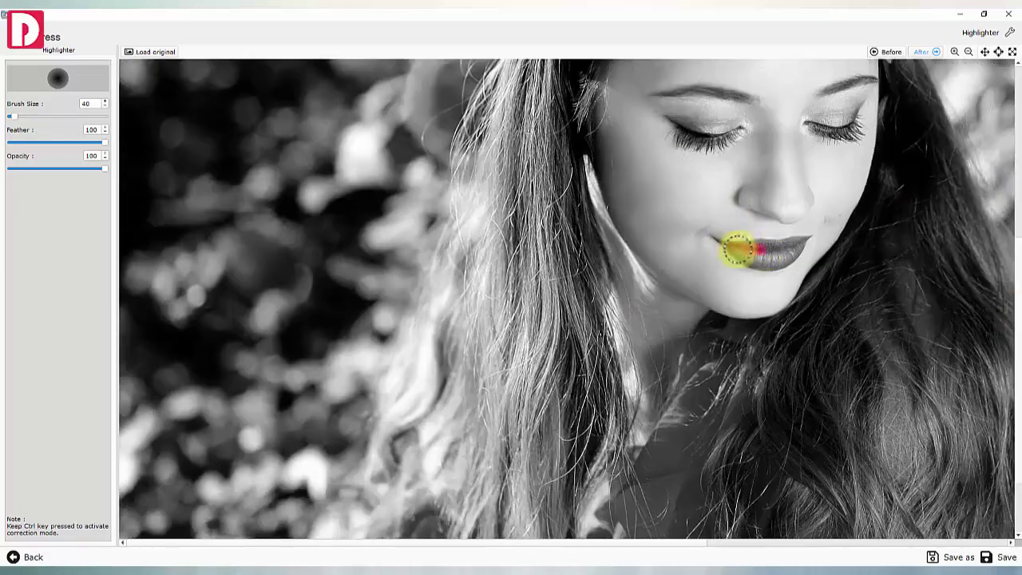
{"action": "mouse_move", "coordinate": [737, 247]}
{"action": "left_mouse_down"}
{"action": "mouse_move", "coordinate": [750, 245]}
{"action": "mouse_move", "coordinate": [721, 242]}
{"action": "mouse_move", "coordinate": [760, 244]}
{"action": "mouse_move", "coordinate": [746, 231]}
{"action": "mouse_move", "coordinate": [728, 235]}
{"action": "left_mouse_up"}
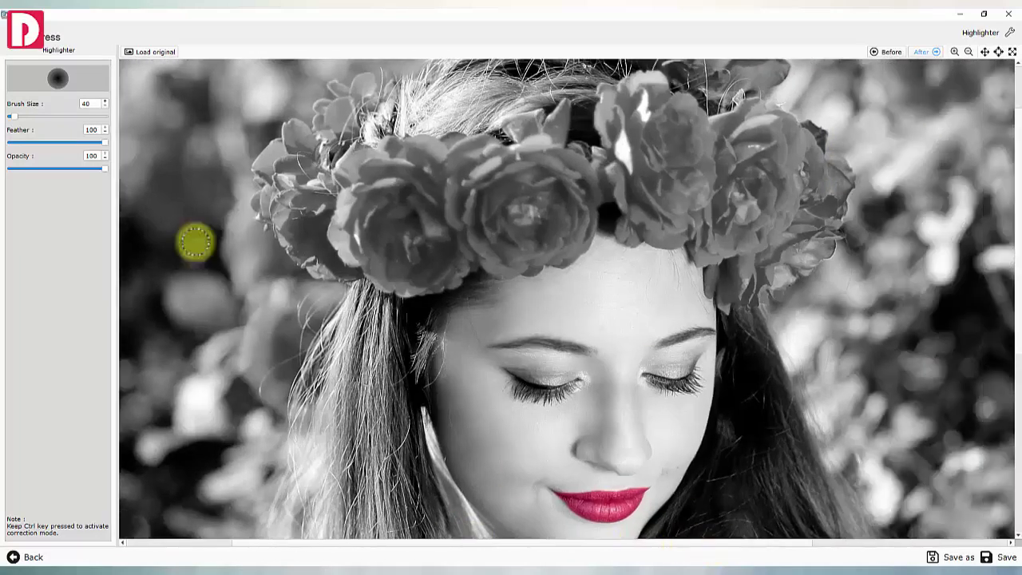
{"action": "mouse_move", "coordinate": [194, 235]}
{"action": "left_mouse_down"}
{"action": "mouse_move", "coordinate": [400, 235]}
{"action": "mouse_move", "coordinate": [315, 200]}
{"action": "mouse_move", "coordinate": [643, 120]}
{"action": "mouse_move", "coordinate": [767, 155]}
{"action": "mouse_move", "coordinate": [554, 178]}
{"action": "mouse_move", "coordinate": [821, 239]}
{"action": "mouse_move", "coordinate": [849, 137]}
{"action": "left_mouse_up"}
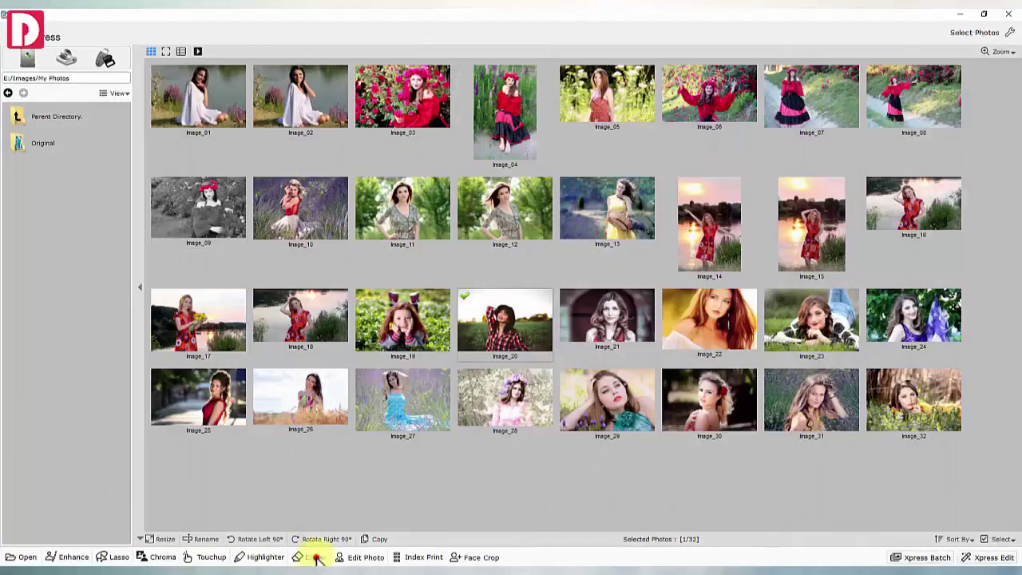
- Erase the field and sky around the woman in Image_20 with a larger Eraser brush
{"action": "left_click", "coordinate": [317, 558]}
{"action": "left_click_drag", "start_coordinate": [38, 116], "coordinate": [50, 116]}
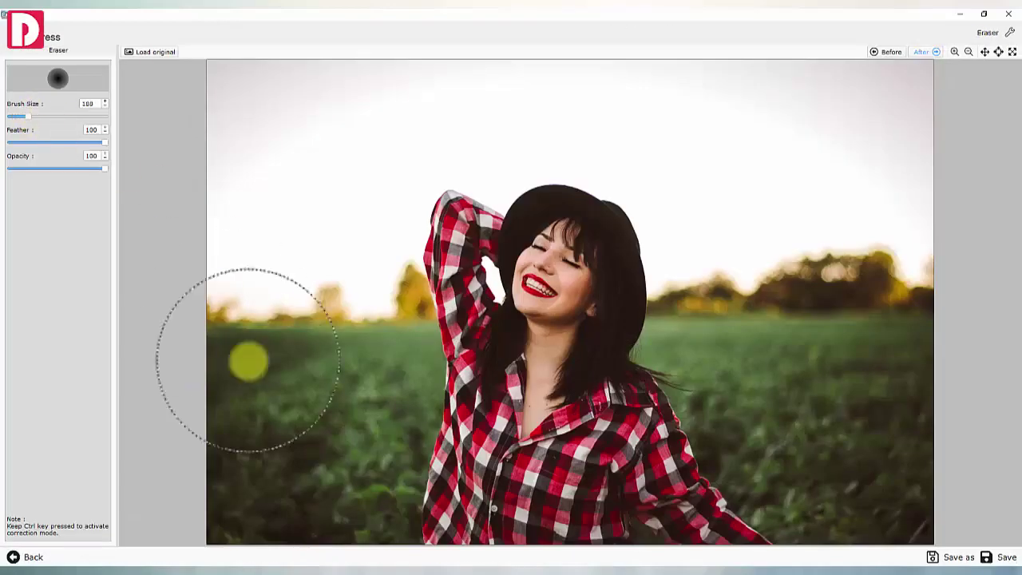
{"action": "mouse_move", "coordinate": [247, 361]}
{"action": "left_mouse_down"}
{"action": "mouse_move", "coordinate": [388, 479]}
{"action": "mouse_move", "coordinate": [351, 442]}
{"action": "mouse_move", "coordinate": [346, 324]}
{"action": "mouse_move", "coordinate": [838, 101]}
{"action": "mouse_move", "coordinate": [743, 247]}
{"action": "mouse_move", "coordinate": [890, 463]}
{"action": "mouse_move", "coordinate": [730, 326]}
{"action": "mouse_move", "coordinate": [564, 392]}
{"action": "left_mouse_up"}
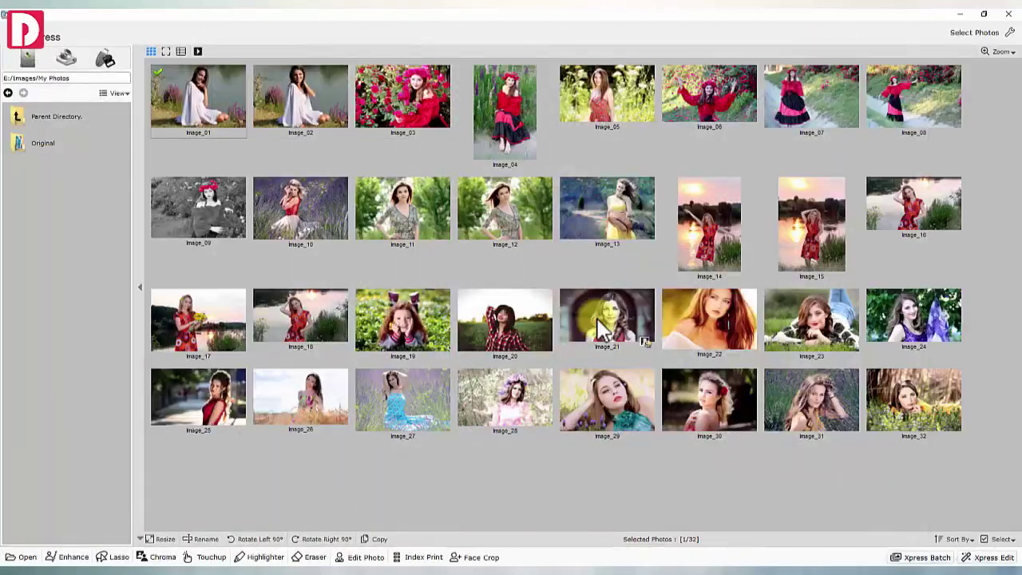
- Open Image_21 for photo editing and fit the grey hat prop with the magenta band onto the woman's head
{"action": "left_click", "coordinate": [605, 328]}
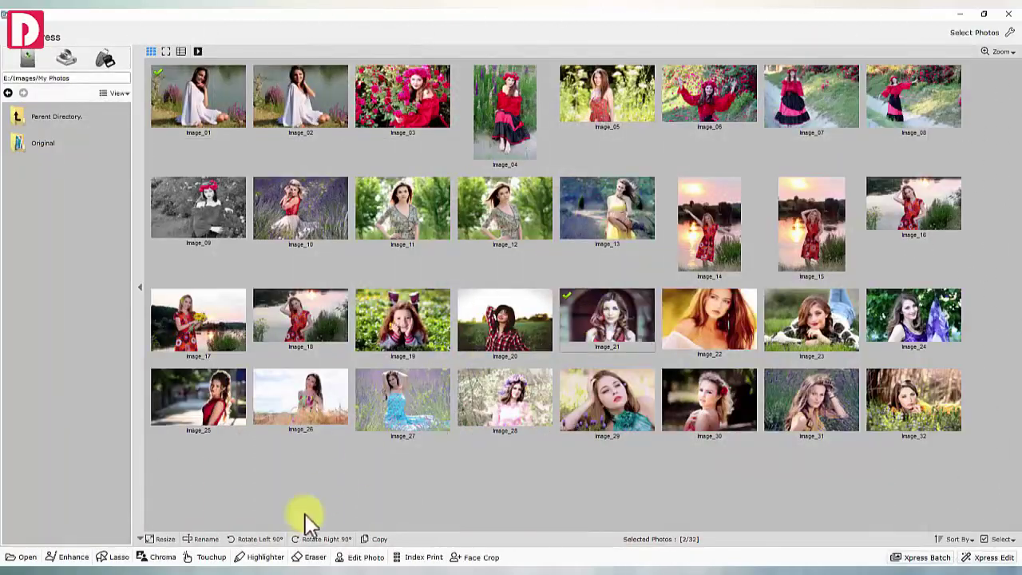
{"action": "left_click", "coordinate": [365, 557]}
{"action": "scroll", "coordinate": [84, 284], "scroll_direction": "down", "scroll_amount": 3}
{"action": "scroll", "coordinate": [80, 279], "scroll_direction": "down", "scroll_amount": 3}
{"action": "left_click", "coordinate": [41, 307]}
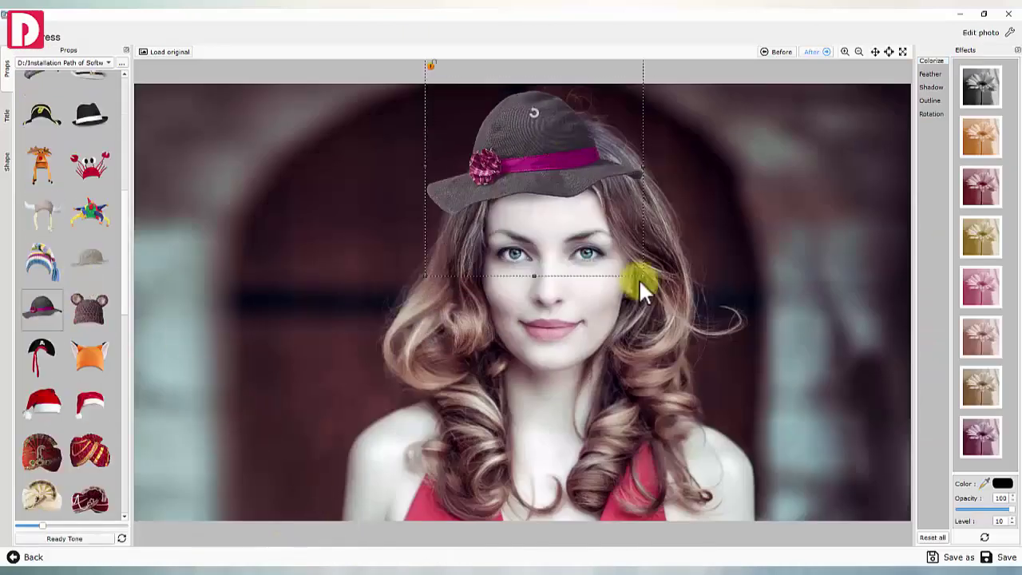
{"action": "left_click_drag", "start_coordinate": [639, 279], "coordinate": [610, 164]}
- Add the two-line title "Beautiful Compliment", place it on the dark wall beside the hat, and tilt it upward
{"action": "left_click", "coordinate": [7, 118]}
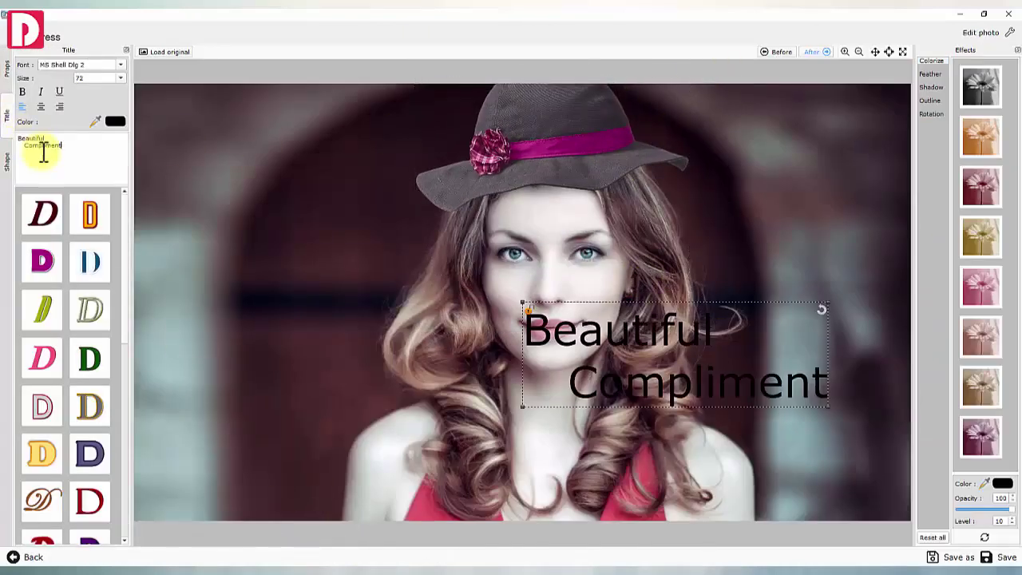
{"action": "left_click_drag", "start_coordinate": [668, 352], "coordinate": [353, 256]}
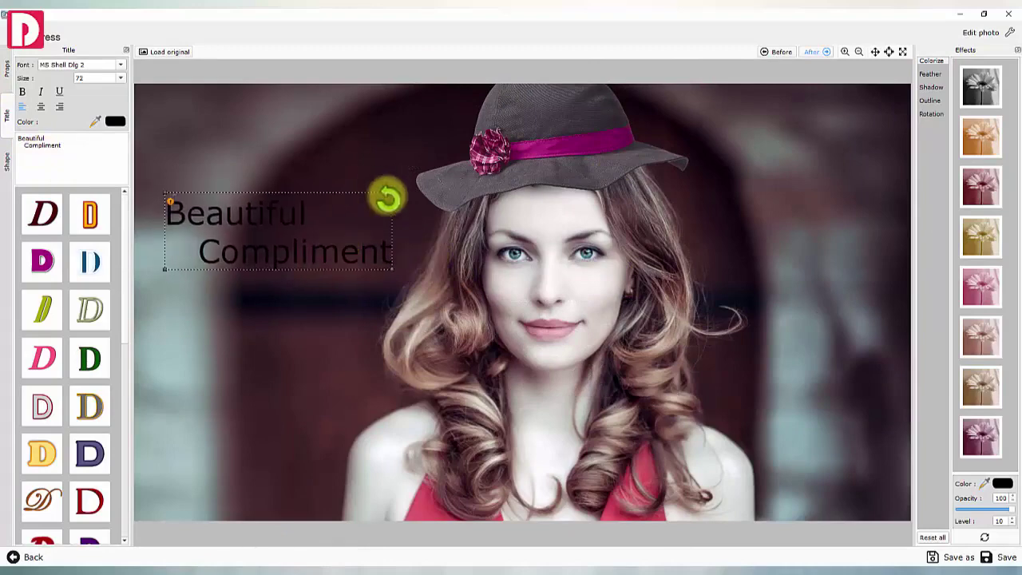
{"action": "left_click_drag", "start_coordinate": [383, 197], "coordinate": [380, 194]}
- Try several decorative text styles on the "Beautiful Compliment" title, including bold magenta and bold golden yellow with a thin outline
{"action": "left_click", "coordinate": [41, 257]}
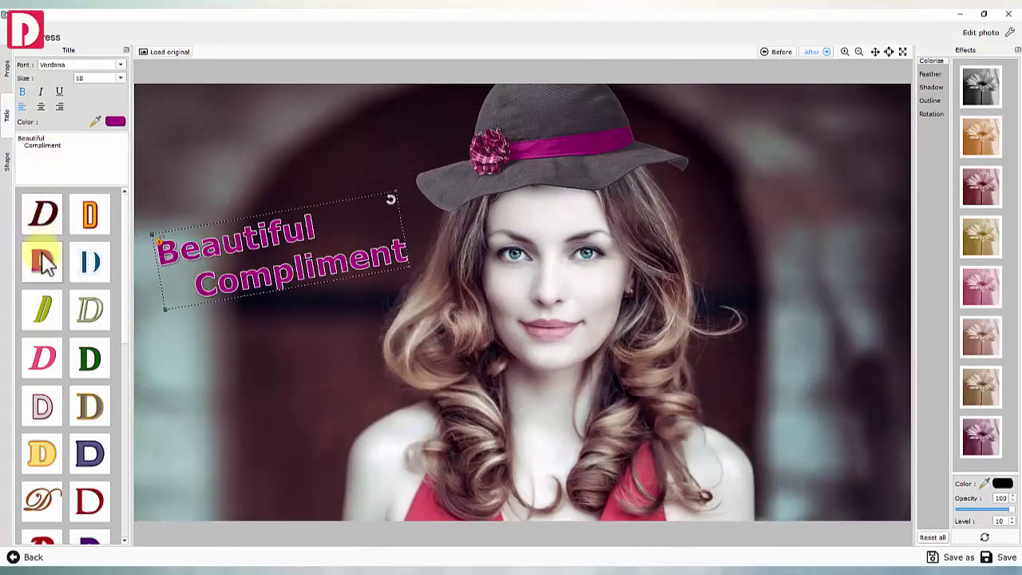
{"action": "left_click", "coordinate": [44, 353]}
{"action": "left_click", "coordinate": [49, 454]}
{"action": "scroll", "coordinate": [51, 453], "scroll_direction": "down", "scroll_amount": 5}
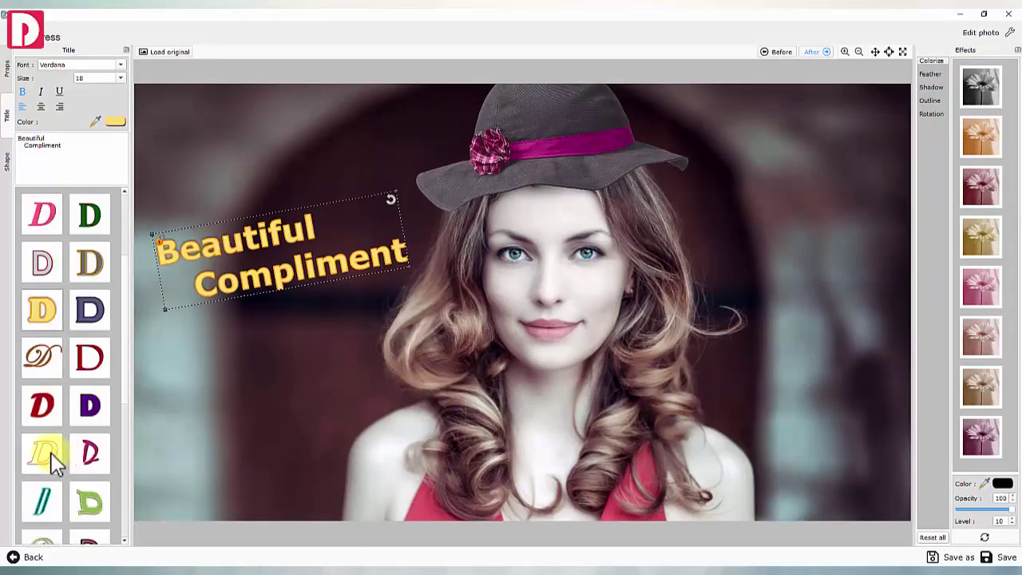
{"action": "left_click", "coordinate": [46, 468]}
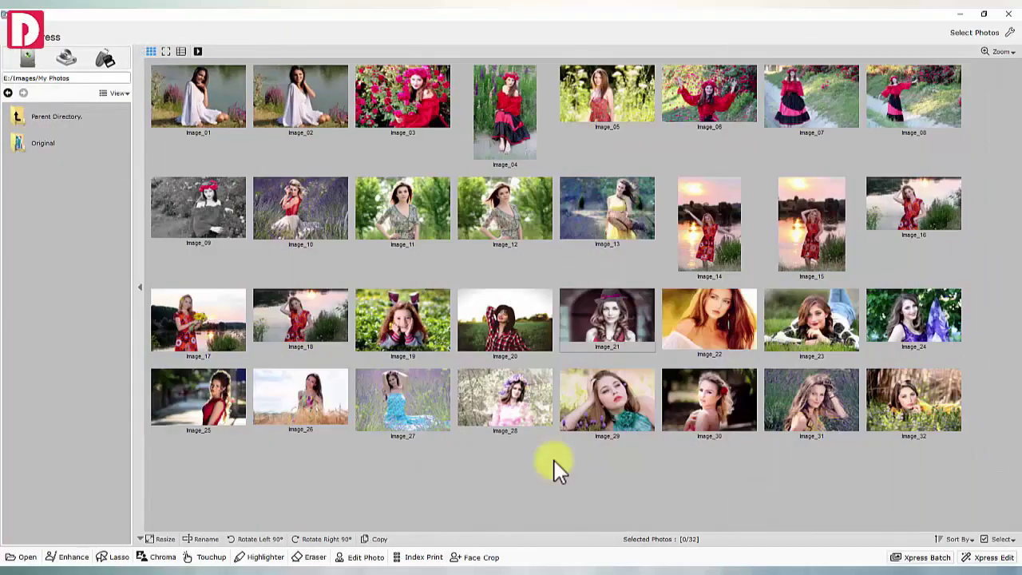
- Select all photos in the My Photos folder and view the Index Print settings without generating a print
{"action": "left_click", "coordinate": [1000, 539]}
{"action": "left_click", "coordinate": [961, 503]}
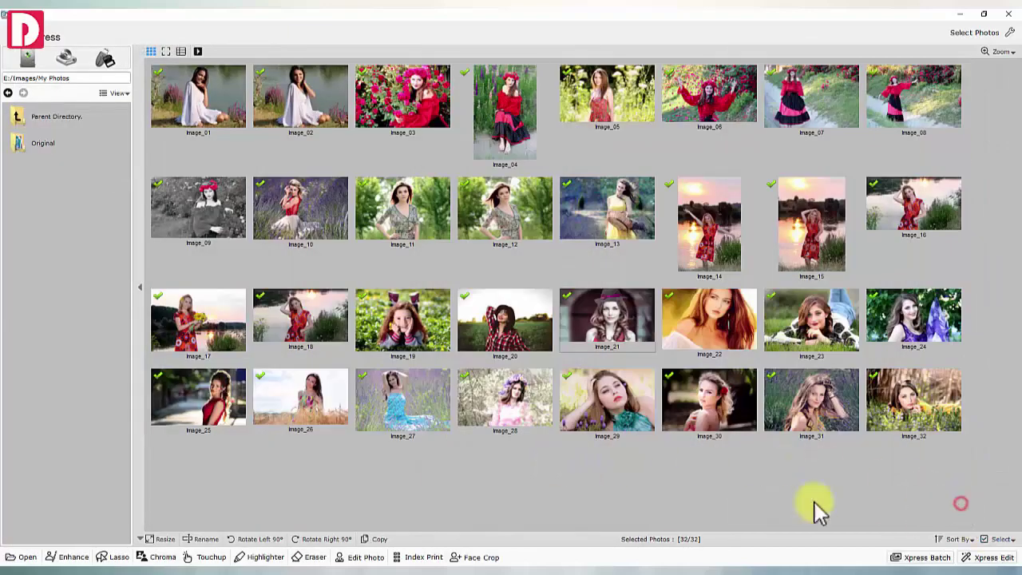
{"action": "left_click", "coordinate": [423, 558]}
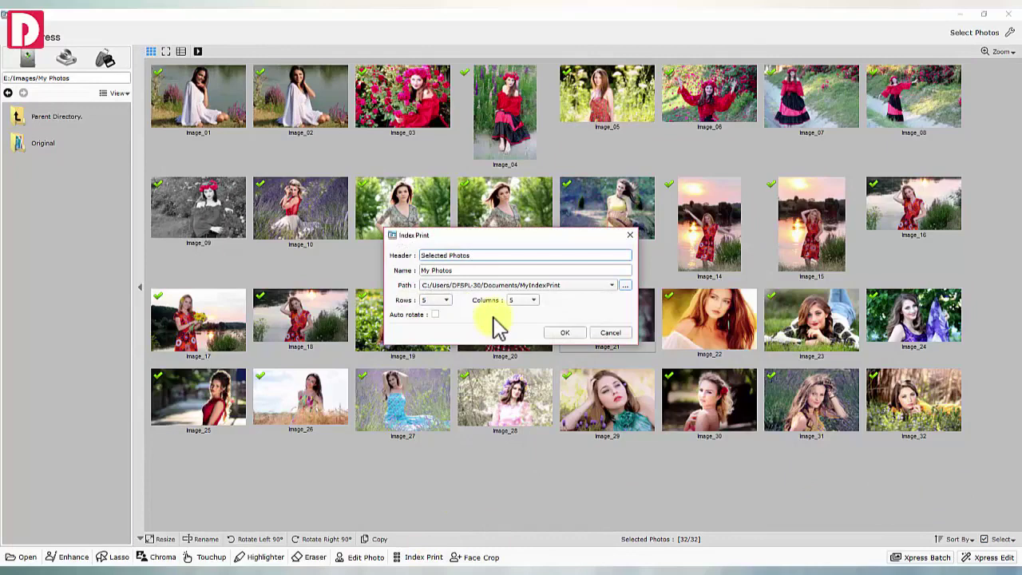
{"action": "left_click", "coordinate": [630, 235]}
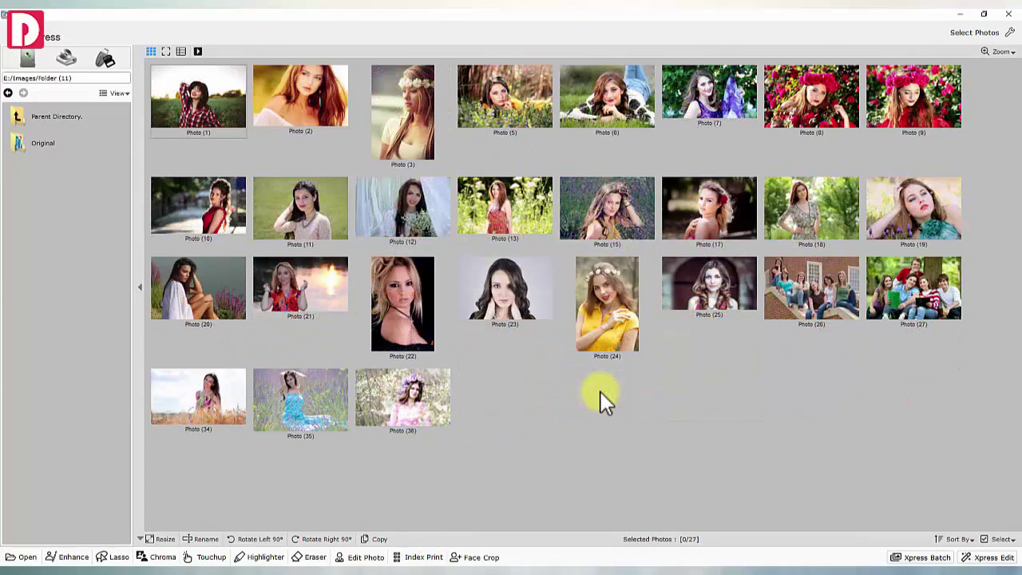
- Select the group pictures Photo (26) and Photo (27) and extract individual portraits from them with Face Crop
{"action": "left_click", "coordinate": [828, 302]}
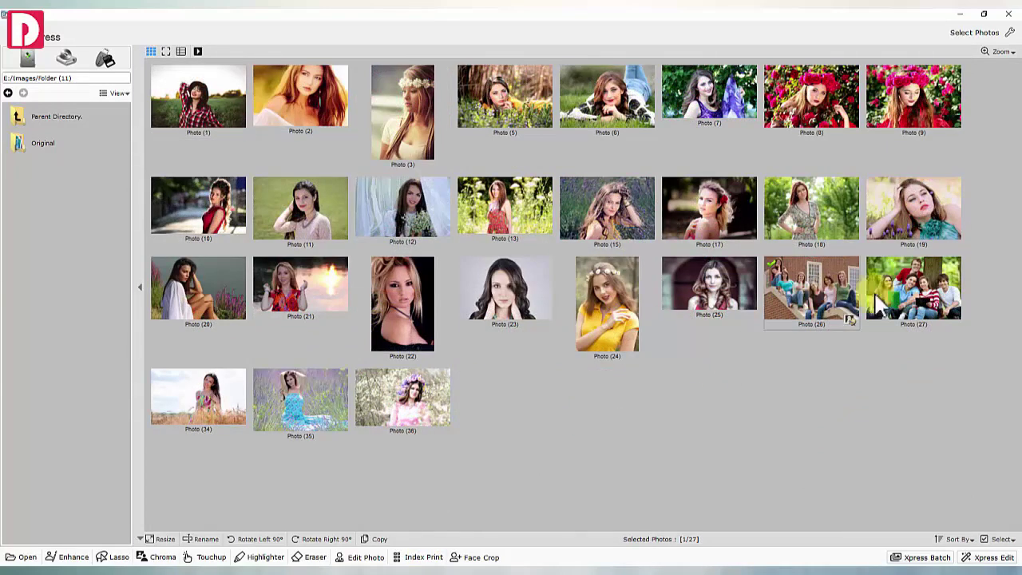
{"action": "left_click", "coordinate": [917, 286]}
{"action": "left_click", "coordinate": [472, 557]}
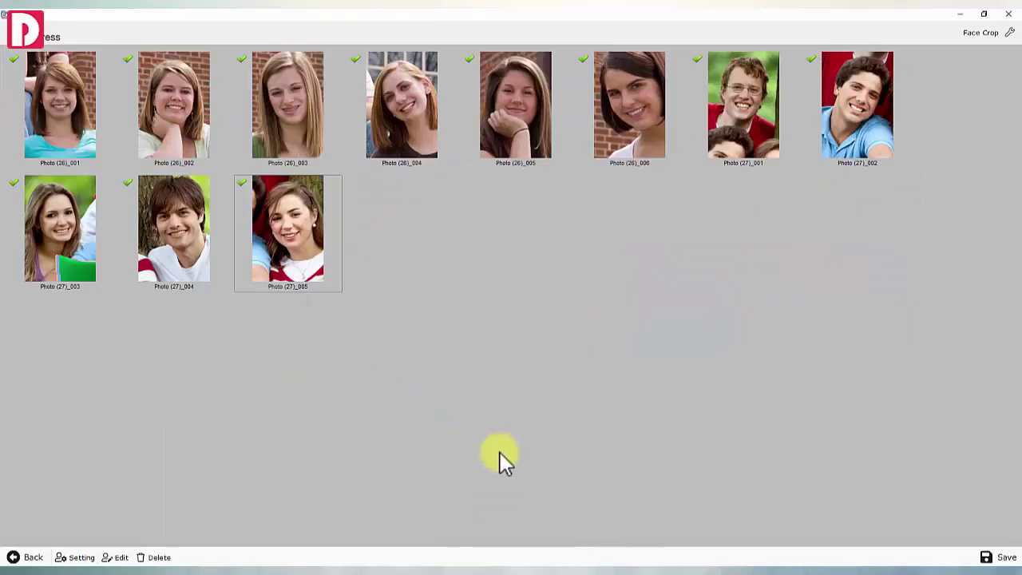
- Reposition the faces within the crops of Photo (27)_001 and Photo (27)_005 and accept both adjustments
{"action": "double_click", "coordinate": [734, 103]}
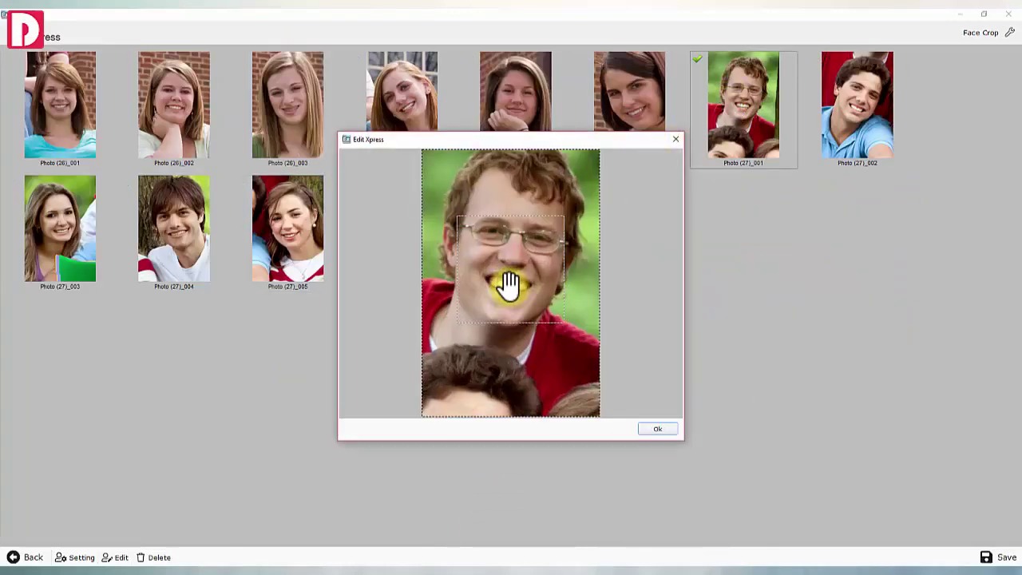
{"action": "left_click_drag", "start_coordinate": [509, 284], "coordinate": [504, 305]}
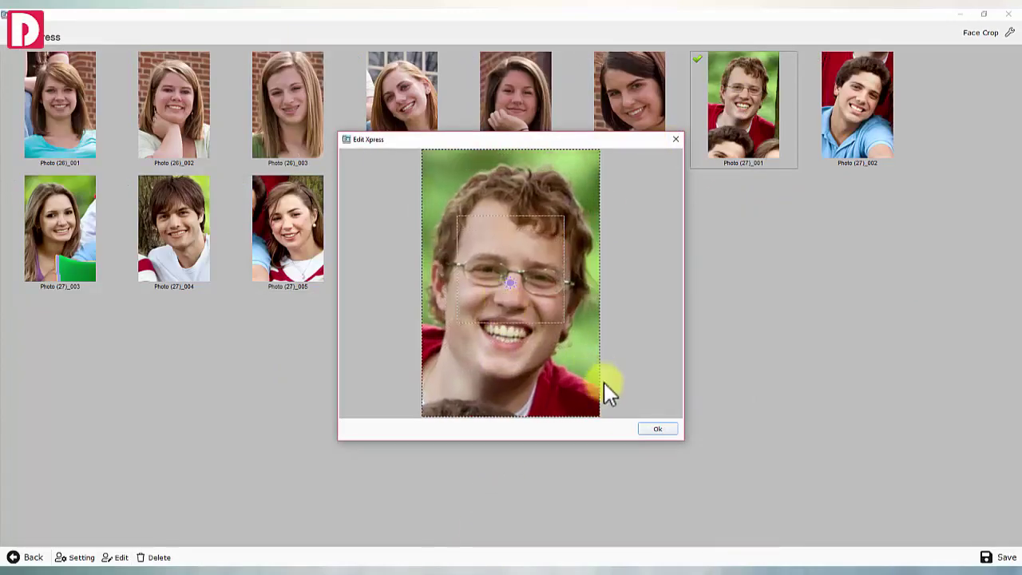
{"action": "left_click", "coordinate": [652, 429]}
{"action": "double_click", "coordinate": [287, 224]}
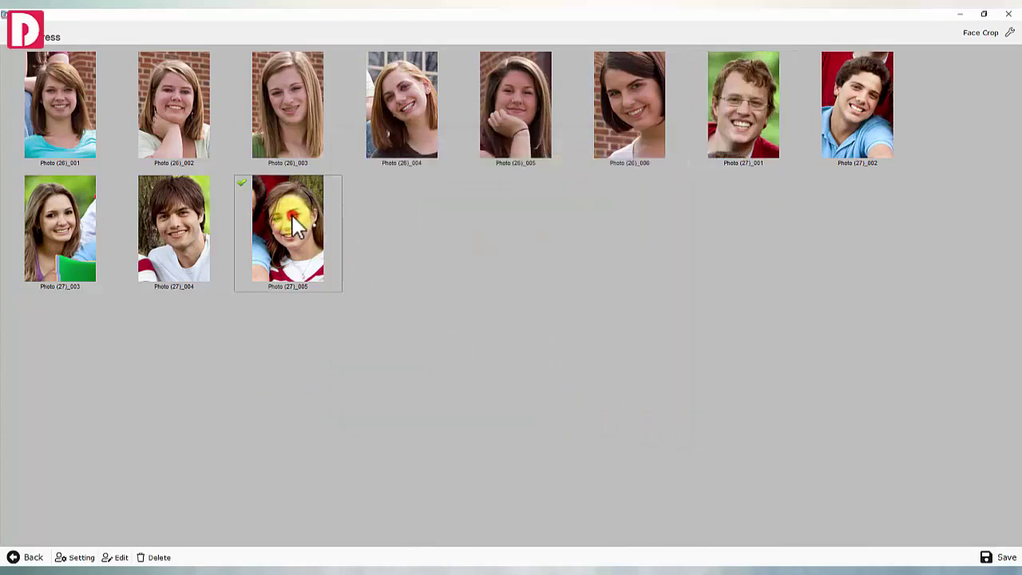
{"action": "mouse_move", "coordinate": [491, 281]}
{"action": "left_mouse_down"}
{"action": "mouse_move", "coordinate": [506, 285]}
{"action": "mouse_move", "coordinate": [487, 281]}
{"action": "mouse_move", "coordinate": [495, 284]}
{"action": "left_mouse_up"}
{"action": "left_click", "coordinate": [648, 429]}
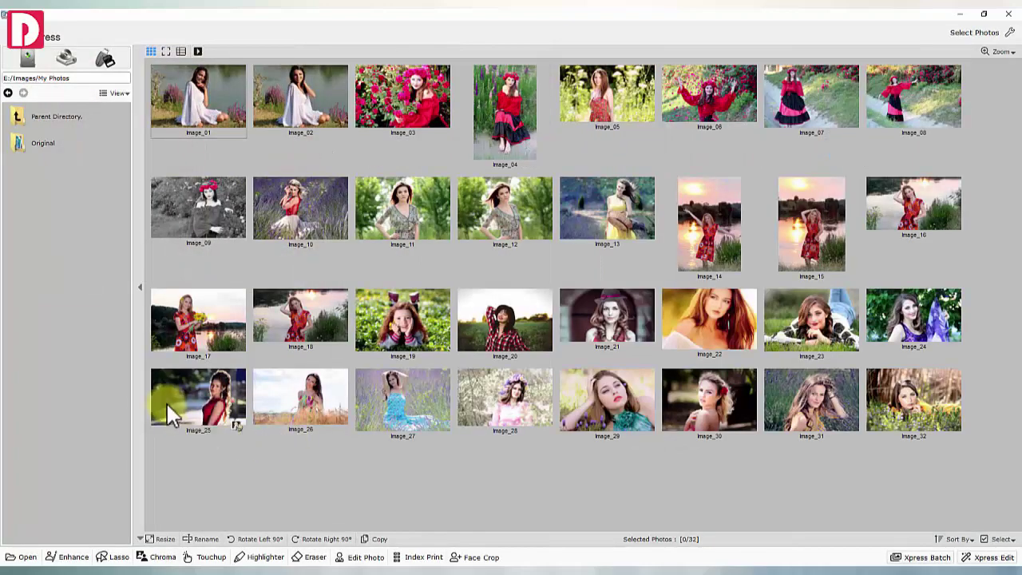
- Open Image_25 from the My Photos folder in Enhance and raise its brightness to 6
{"action": "left_click", "coordinate": [182, 400]}
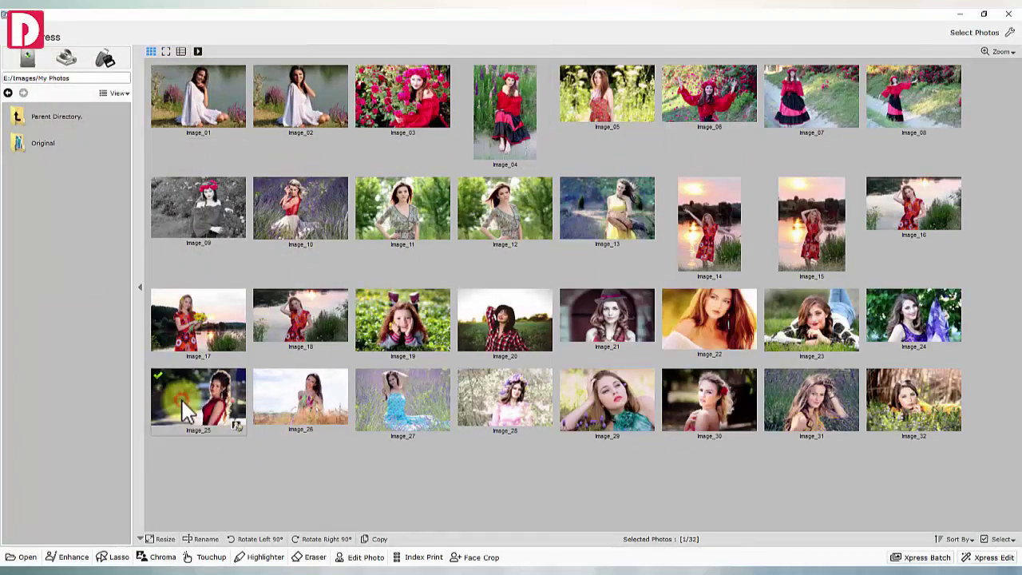
{"action": "left_click", "coordinate": [78, 557]}
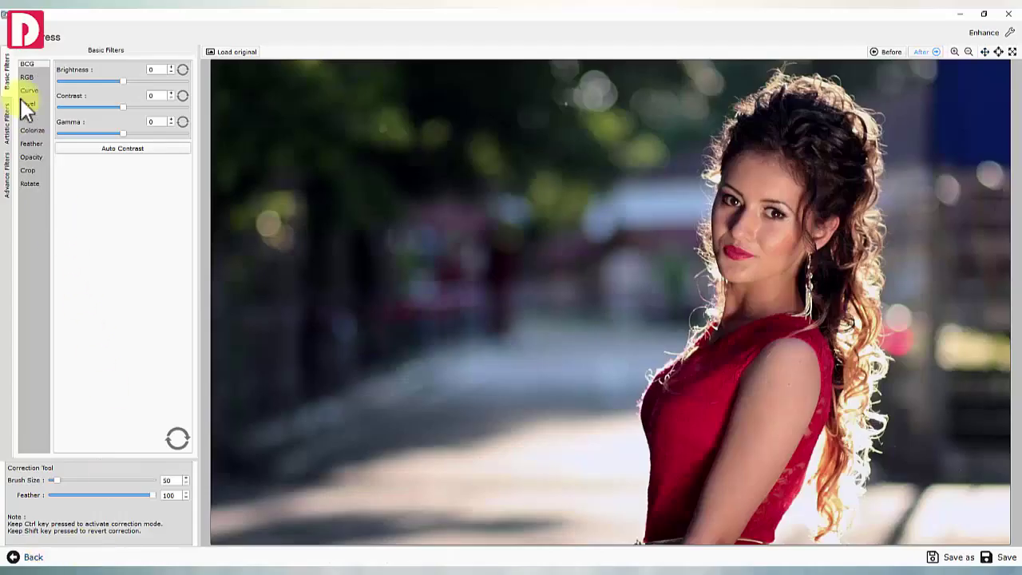
{"action": "left_click", "coordinate": [42, 64]}
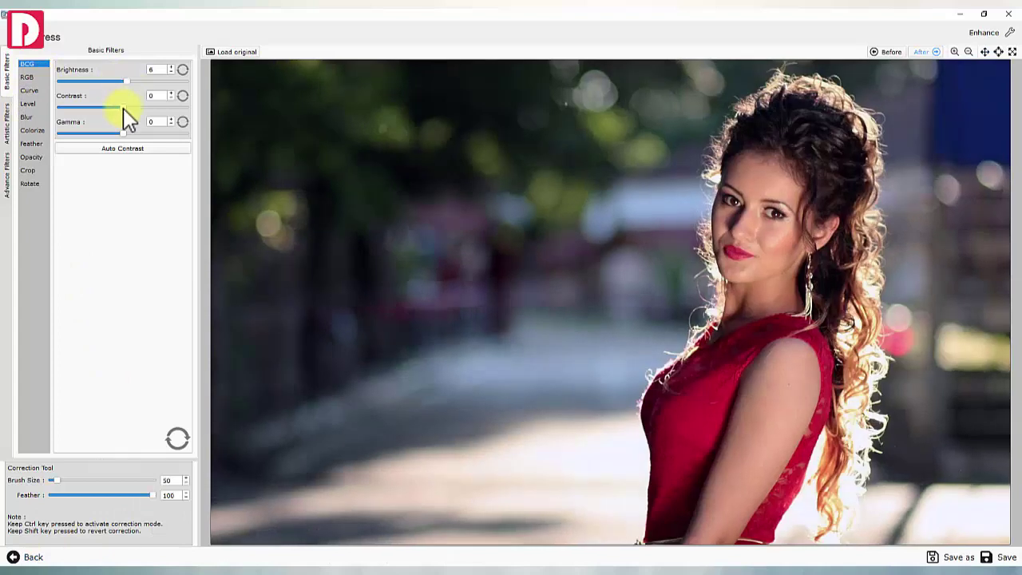
{"action": "scroll", "coordinate": [123, 108], "scroll_direction": "down", "scroll_amount": 3}
{"action": "scroll", "coordinate": [124, 133], "scroll_direction": "up", "scroll_amount": 3}
- Set the RGB balance to red 3, green -3 and blue 3, and slightly lift the middle of the tone curve
{"action": "left_click", "coordinate": [27, 77]}
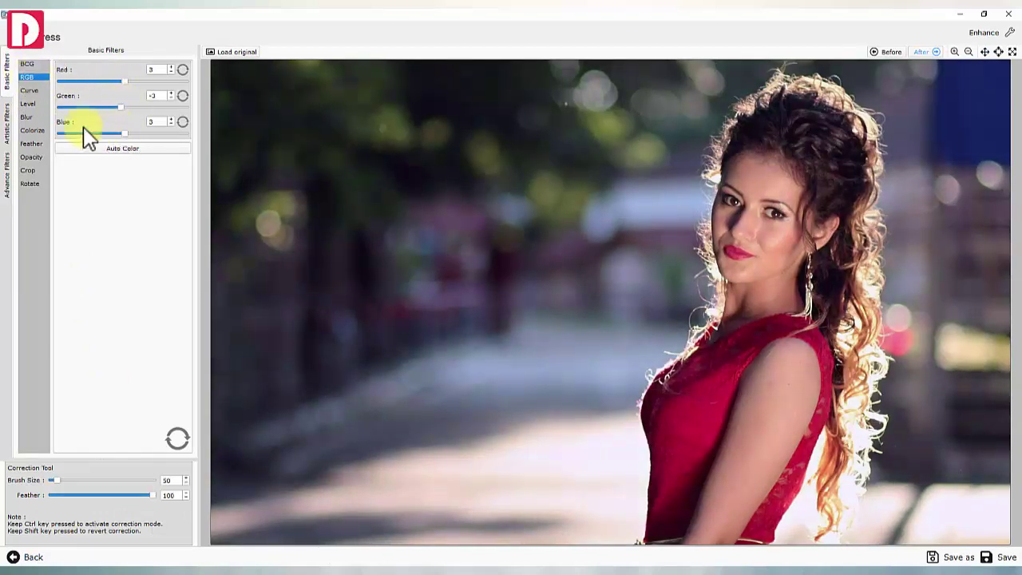
{"action": "left_click", "coordinate": [27, 90]}
{"action": "left_click", "coordinate": [136, 69]}
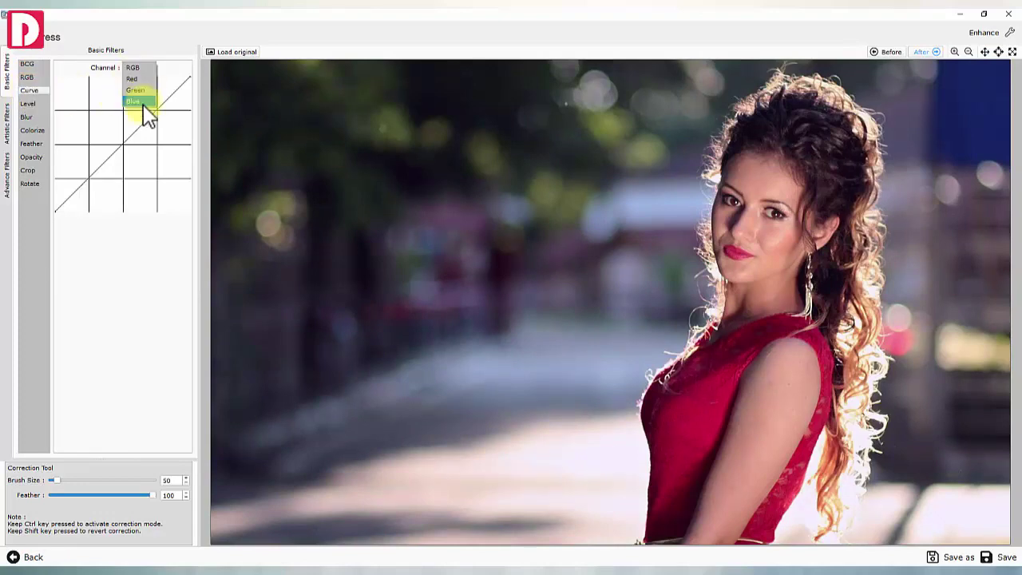
{"action": "left_click", "coordinate": [143, 132]}
{"action": "left_click_drag", "start_coordinate": [136, 132], "coordinate": [136, 124]}
- Review the Level filter's histogram and channel choices, keeping the RGB channel
{"action": "left_click", "coordinate": [32, 104]}
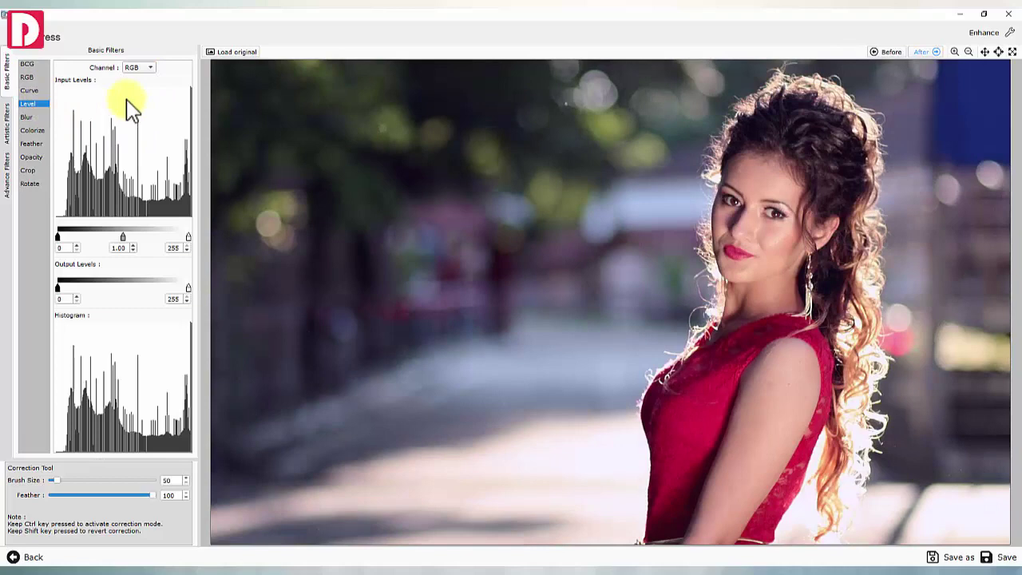
{"action": "left_click", "coordinate": [147, 69]}
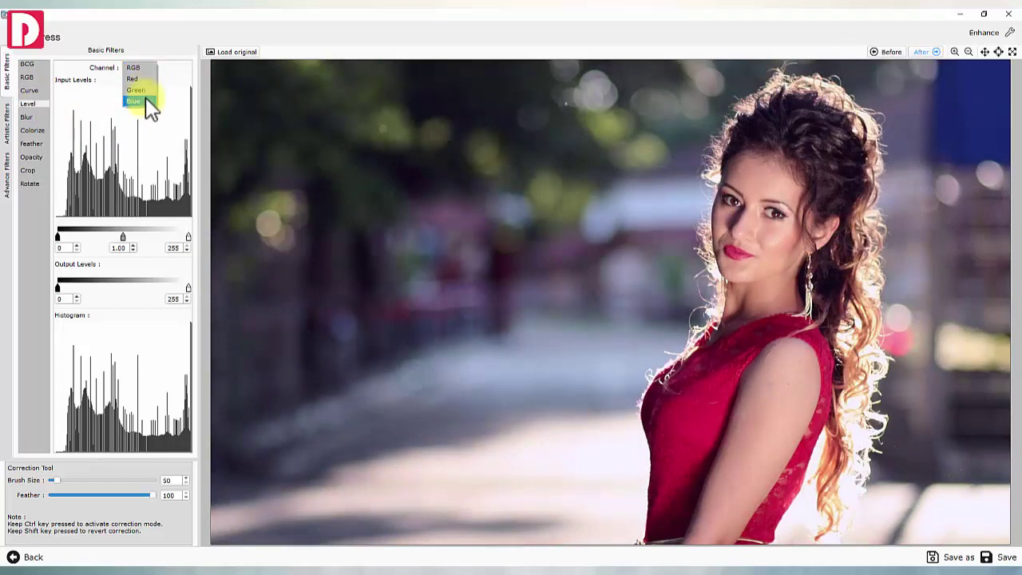
{"action": "left_click", "coordinate": [134, 70]}
- Try a blur of 3 on the photo and reset it
{"action": "left_click", "coordinate": [32, 118]}
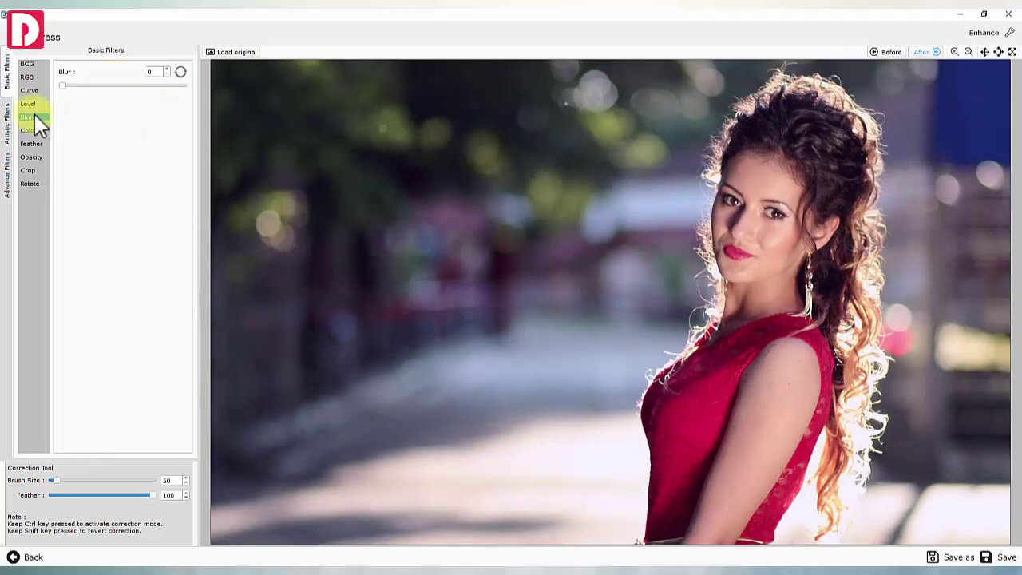
{"action": "left_click_drag", "start_coordinate": [75, 83], "coordinate": [118, 98]}
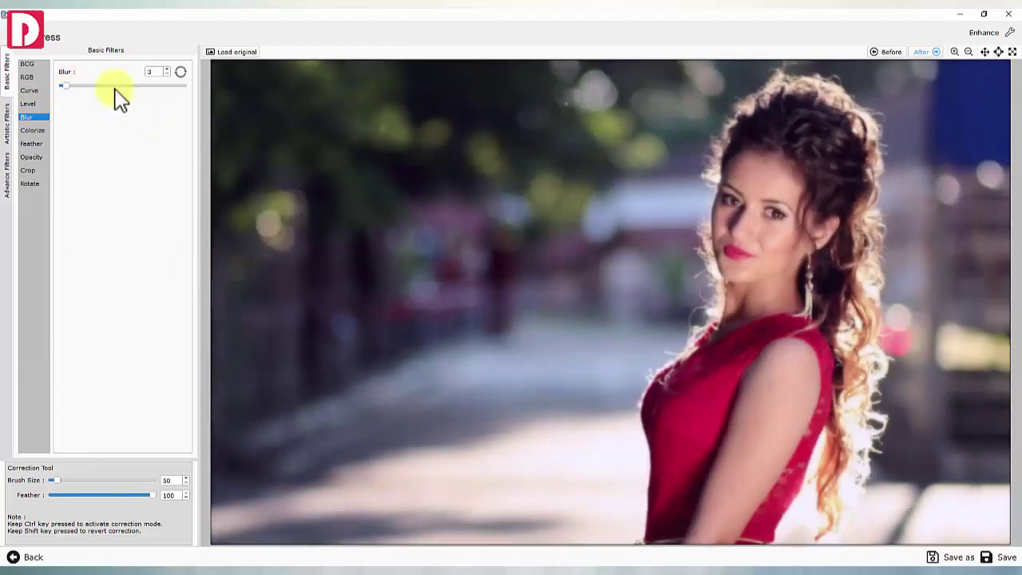
{"action": "left_click", "coordinate": [181, 72]}
- Try the Colorize filter in black with opacity 100 and level 10, and reset it
{"action": "left_click", "coordinate": [32, 130]}
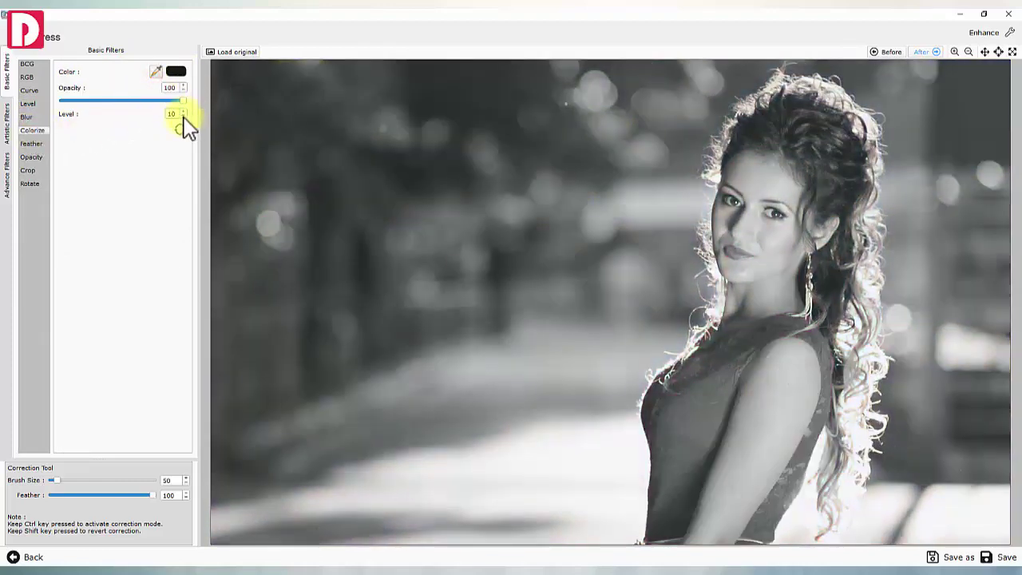
{"action": "left_click", "coordinate": [182, 116]}
{"action": "left_click", "coordinate": [182, 128]}
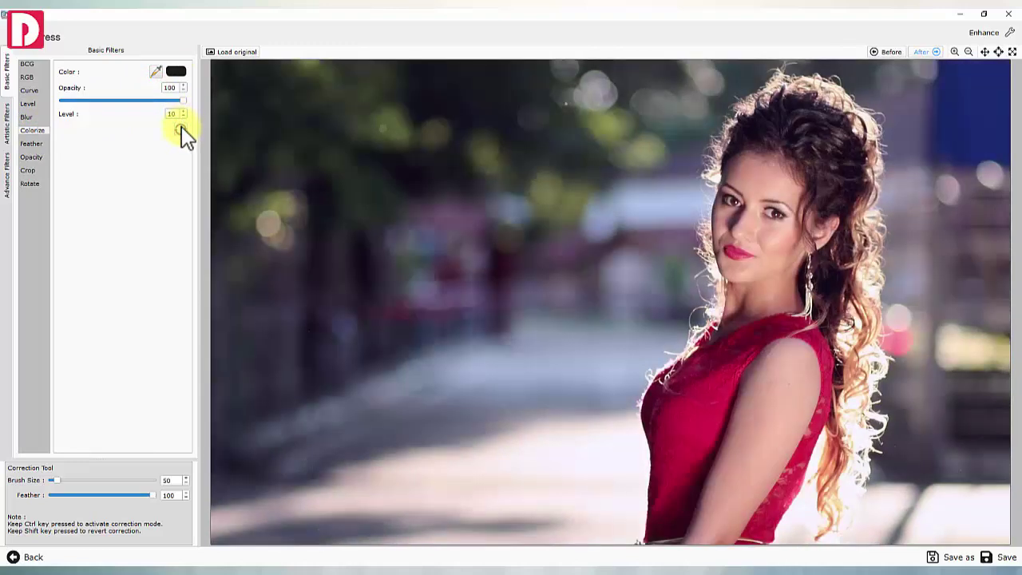
- Try a feather of 3 on the photo's edges
{"action": "left_click", "coordinate": [32, 143]}
{"action": "left_click", "coordinate": [72, 84]}
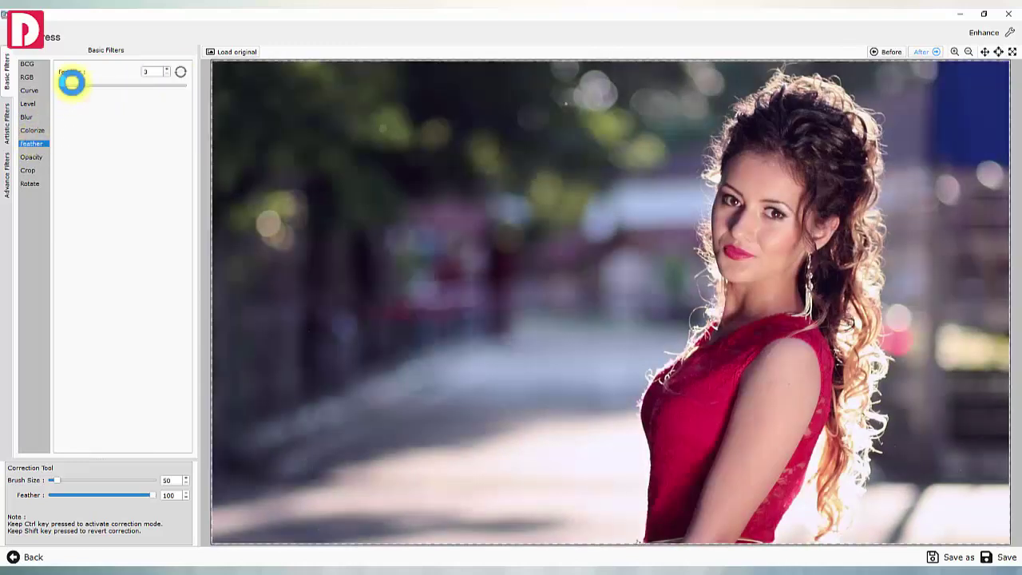
{"action": "left_click", "coordinate": [72, 88]}
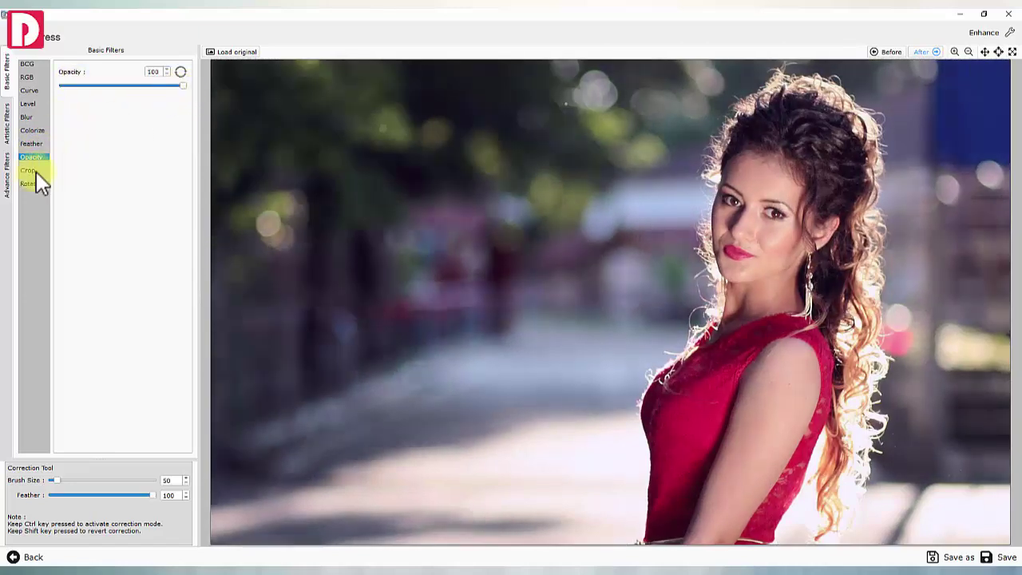
- Try a portrait crop frame with the original aspect ratio, move it over the woman, and switch back to landscape
{"action": "left_click", "coordinate": [34, 170]}
{"action": "left_click", "coordinate": [128, 93]}
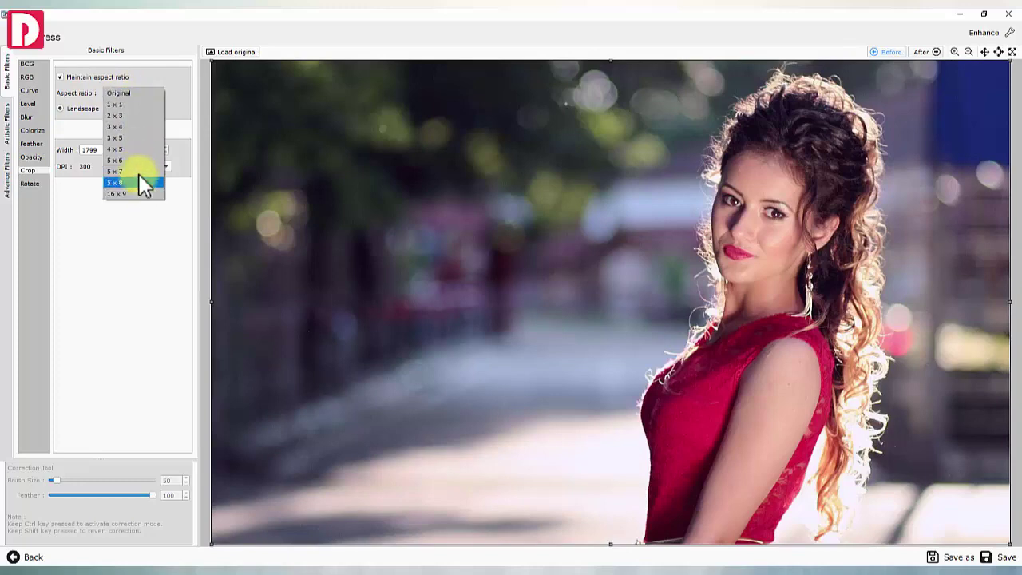
{"action": "left_click", "coordinate": [135, 93]}
{"action": "left_click", "coordinate": [126, 109]}
{"action": "left_click_drag", "start_coordinate": [280, 195], "coordinate": [692, 201]}
{"action": "left_click", "coordinate": [70, 109]}
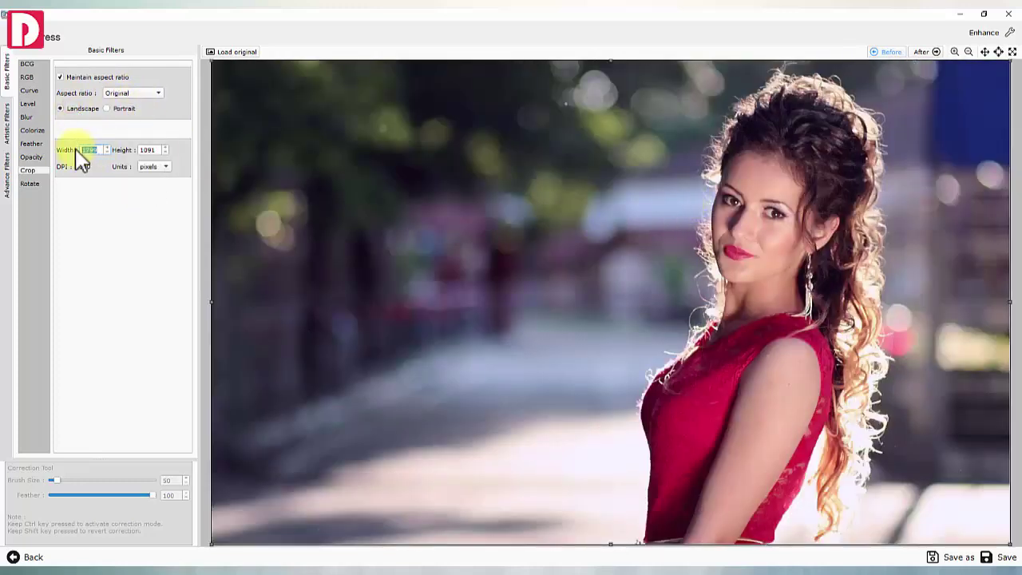
- Set the photo's rotation angle to 3 with the alignment grid shown
{"action": "left_click", "coordinate": [32, 184]}
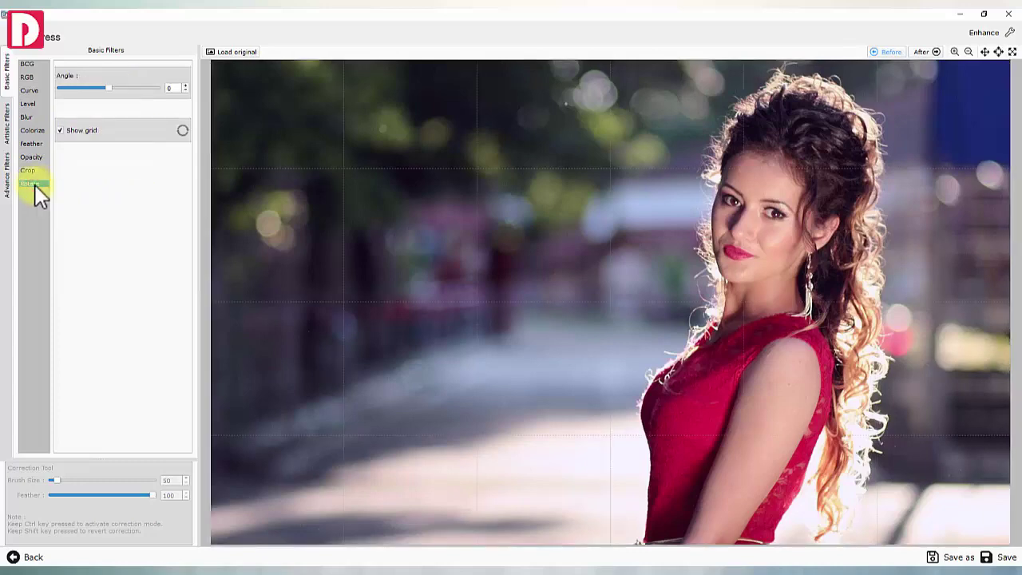
{"action": "left_click_drag", "start_coordinate": [111, 89], "coordinate": [110, 88]}
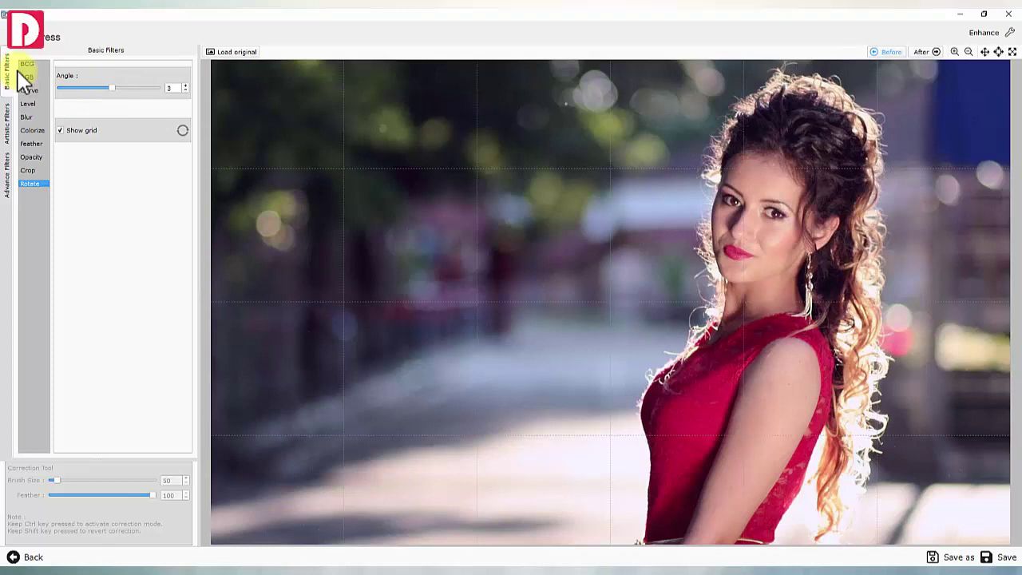
- Examine the presets of the Artistic Filters, including Ripple, Shift, Splash, Swirl, Illusion, 3dGrid, Soften and Oil Paint, and view the Advance Filters
{"action": "left_click", "coordinate": [7, 114]}
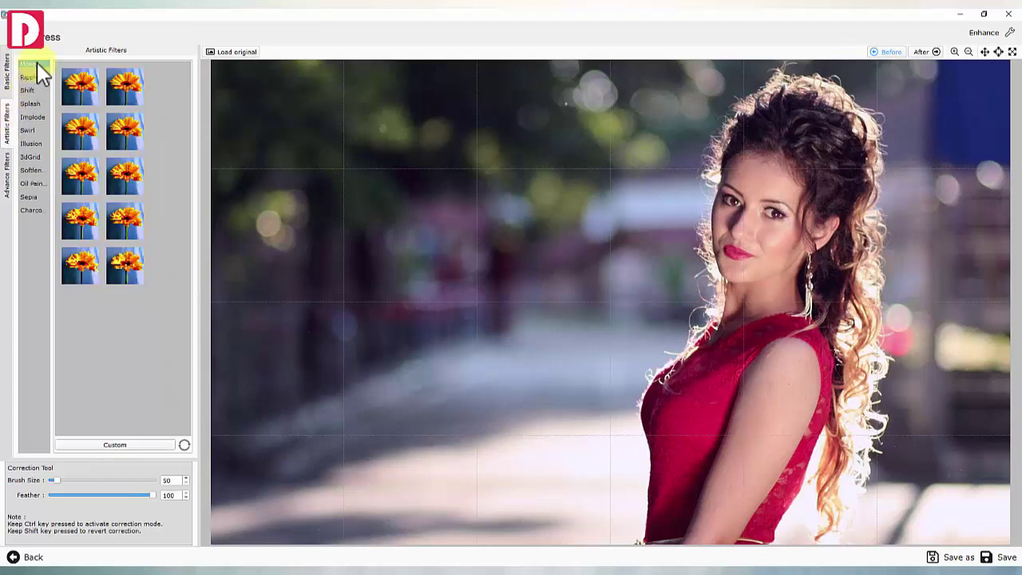
{"action": "left_click", "coordinate": [37, 76]}
{"action": "left_click", "coordinate": [35, 91]}
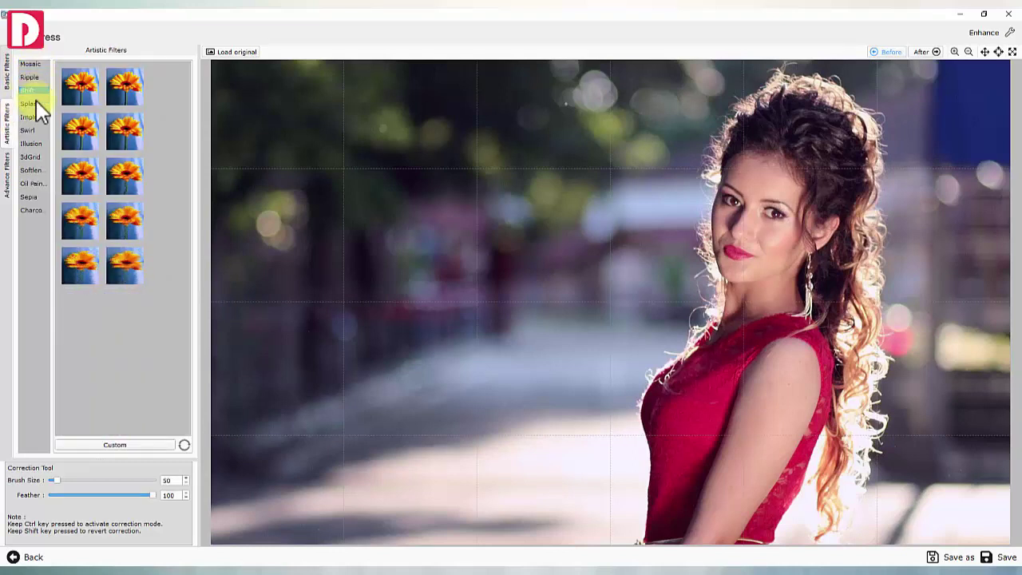
{"action": "left_click", "coordinate": [36, 102]}
{"action": "left_click", "coordinate": [36, 131]}
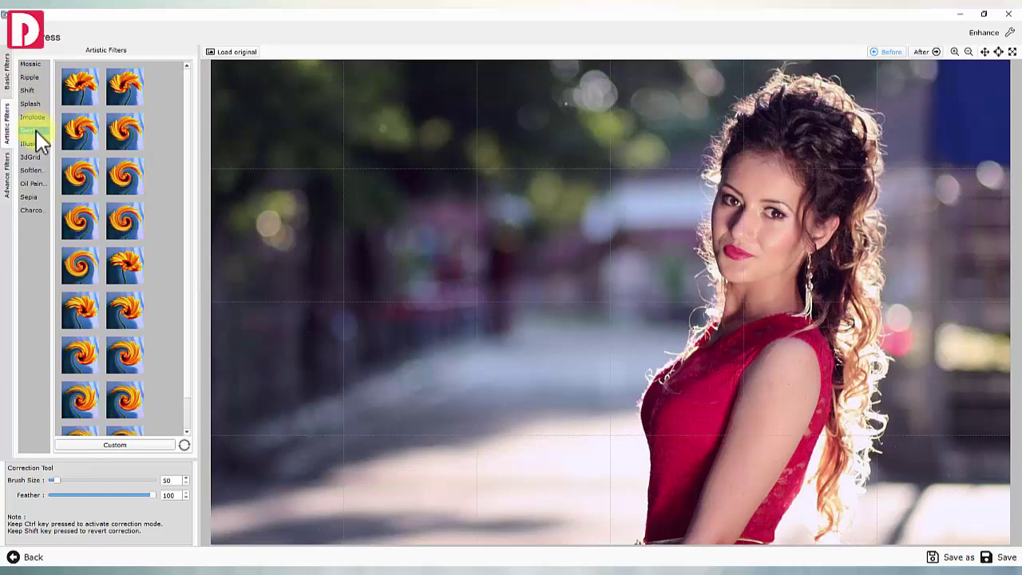
{"action": "left_click", "coordinate": [36, 143]}
{"action": "left_click", "coordinate": [36, 157]}
{"action": "left_click", "coordinate": [36, 170]}
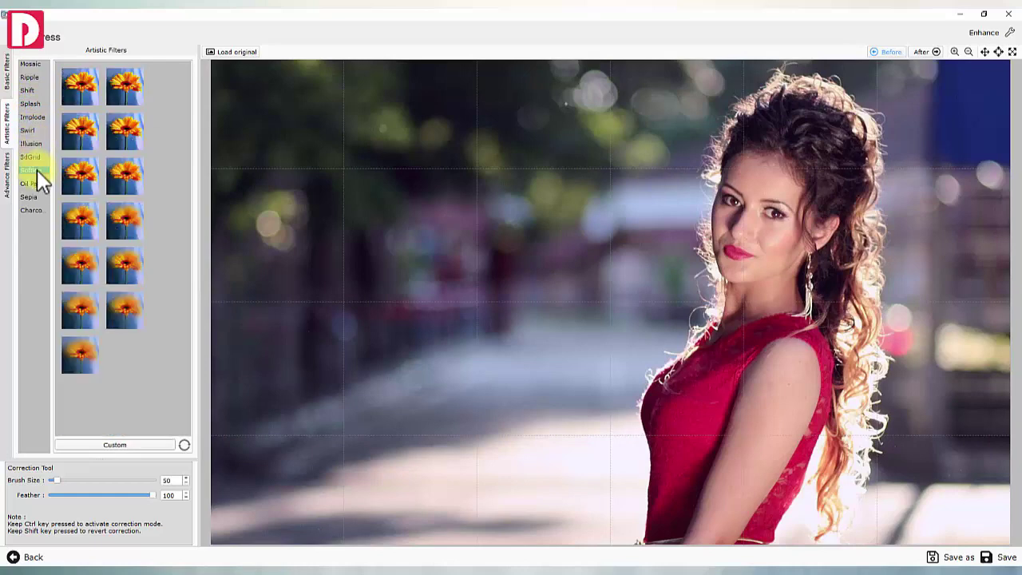
{"action": "left_click", "coordinate": [33, 184]}
{"action": "left_click", "coordinate": [9, 179]}
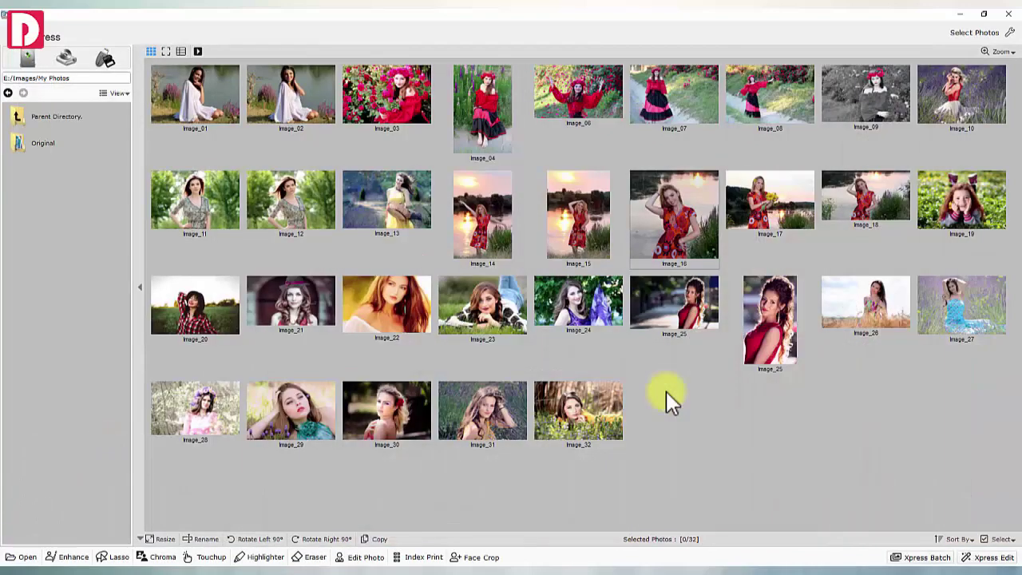
- Edit Image_16 in Xpress Edit, setting Exposure to 7, Depth to 6 and Skin & Depth Bias to 6
{"action": "left_click", "coordinate": [664, 232]}
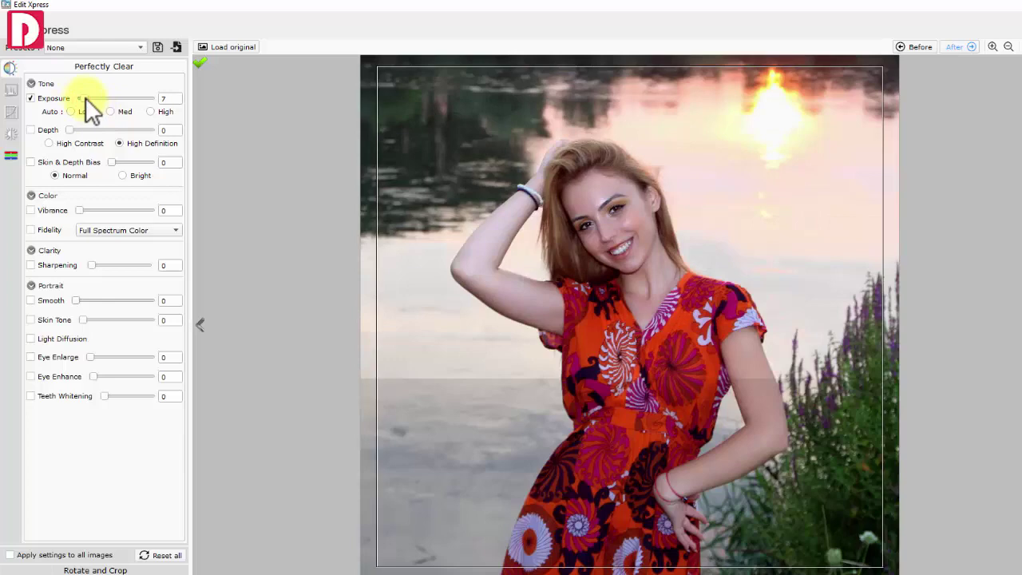
{"action": "scroll", "coordinate": [540, 293], "scroll_direction": "up", "scroll_amount": 5}
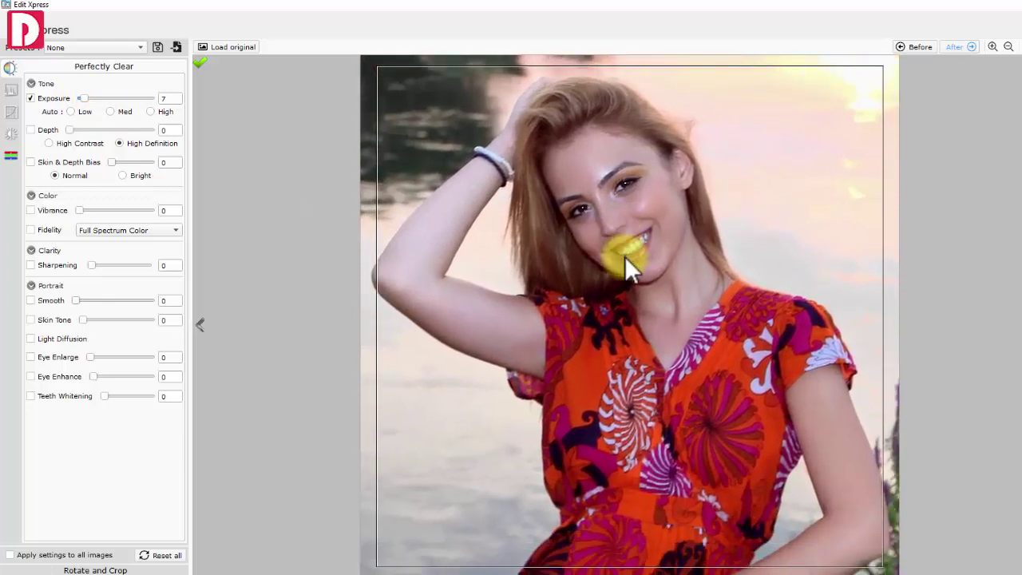
{"action": "left_click", "coordinate": [77, 130]}
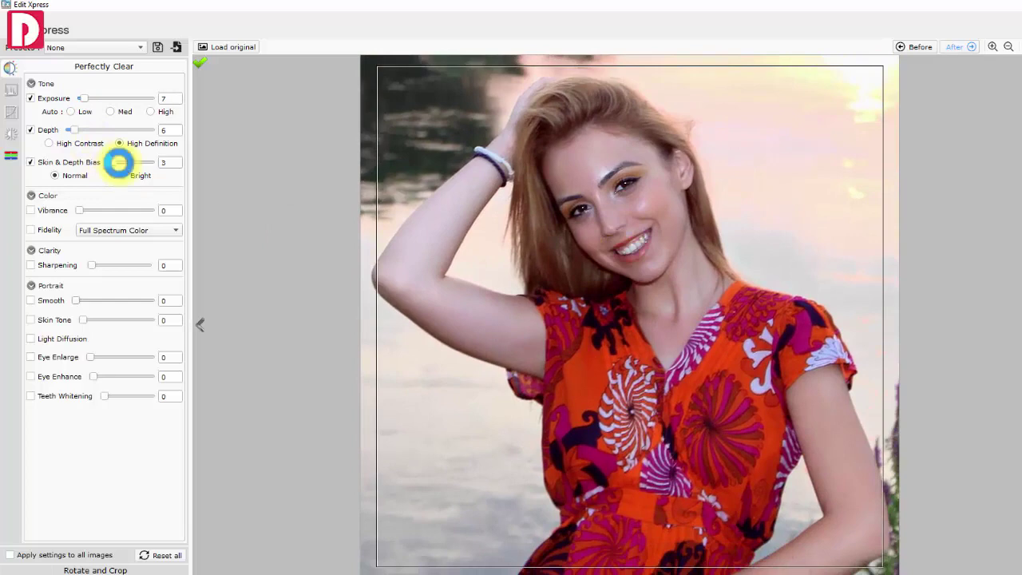
{"action": "left_click", "coordinate": [118, 162]}
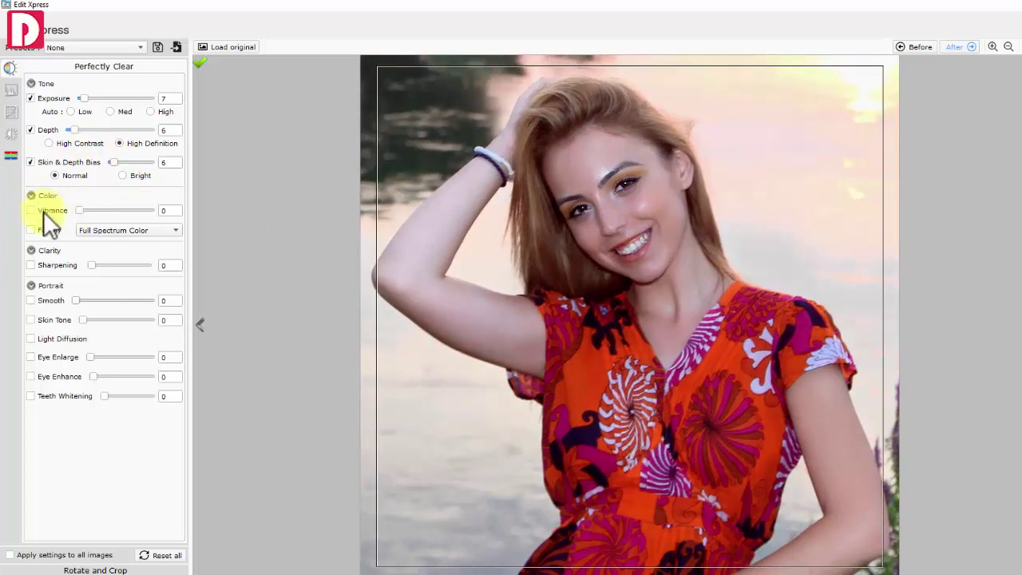
- Set Vibrance to 6, enable Fidelity with Full Spectrum Color, and set Sharpening to 6
{"action": "left_click_drag", "start_coordinate": [78, 210], "coordinate": [80, 210]}
{"action": "left_click", "coordinate": [92, 230]}
{"action": "left_click", "coordinate": [101, 230]}
{"action": "left_click", "coordinate": [29, 231]}
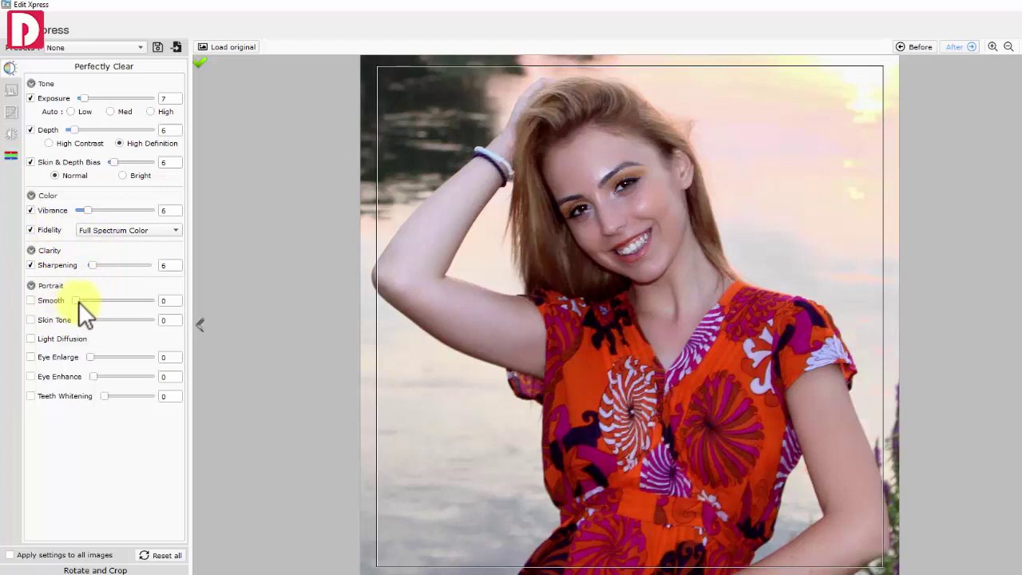
- Set the portrait corrections to Smooth 52, Skin Tone 16, Eye Enlarge 3, Eye Enhance 163 and Teeth Whitening 161
{"action": "left_click_drag", "start_coordinate": [79, 301], "coordinate": [91, 301]}
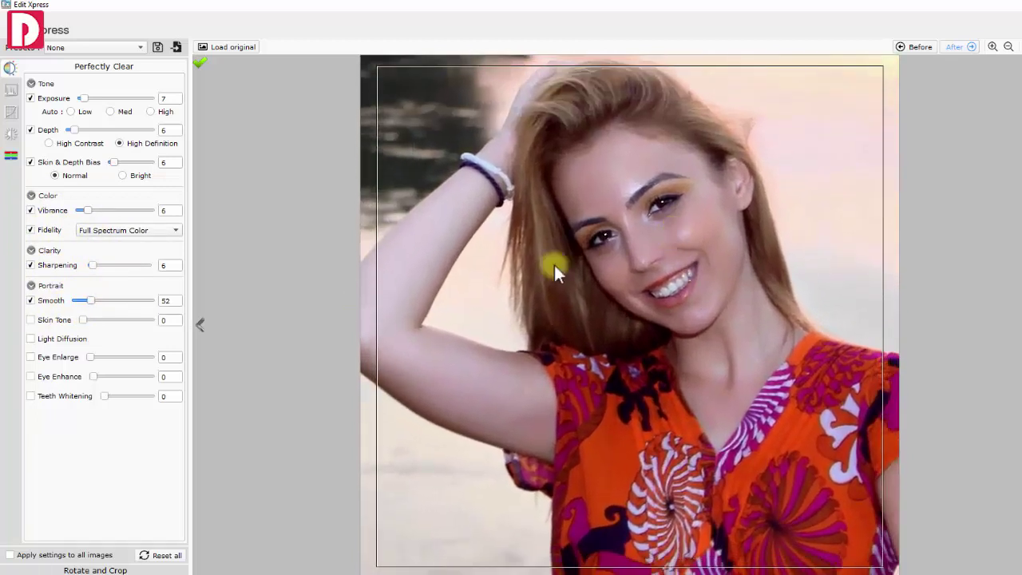
{"action": "left_click", "coordinate": [100, 320]}
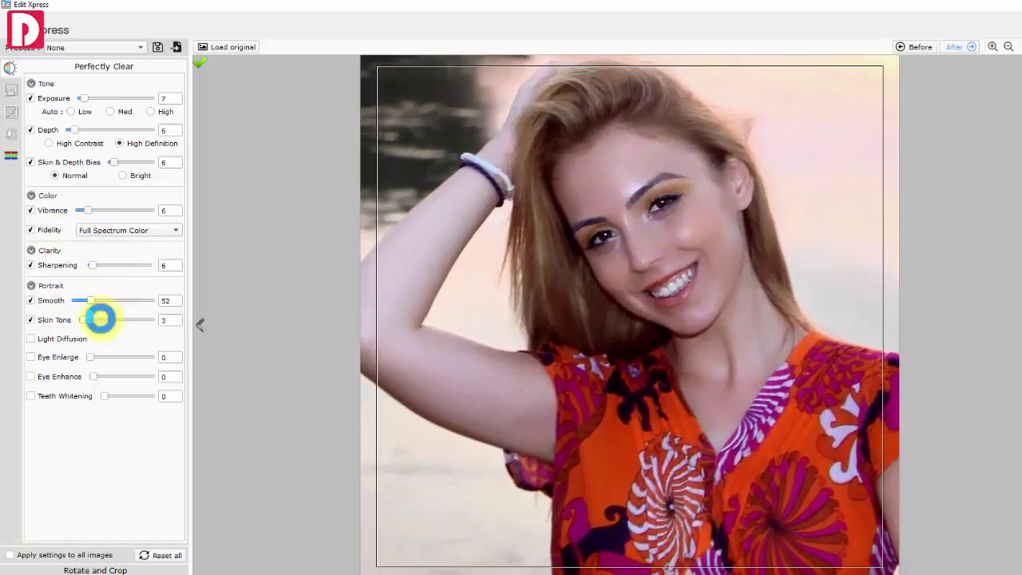
{"action": "left_click", "coordinate": [74, 357]}
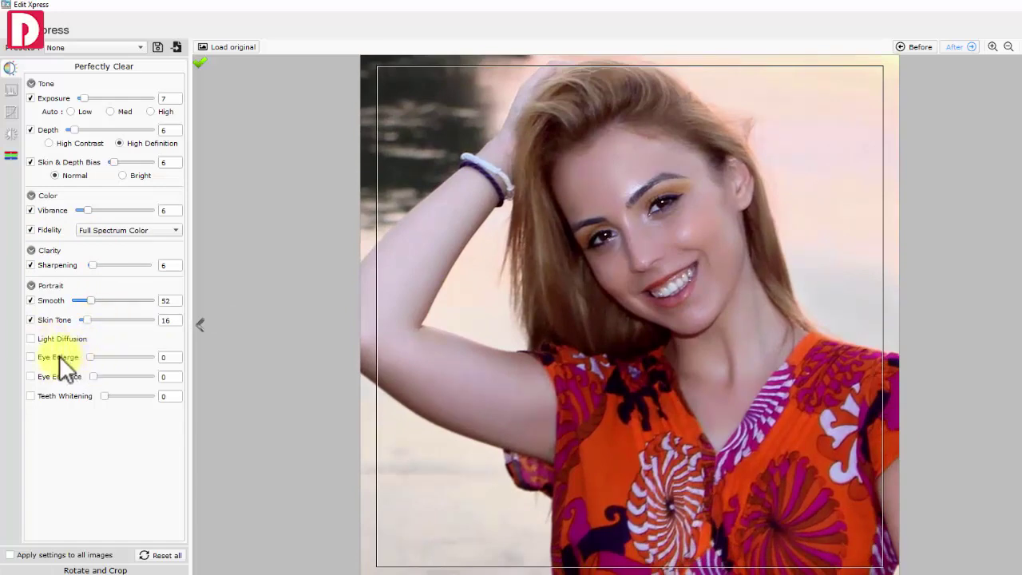
{"action": "left_click_drag", "start_coordinate": [93, 375], "coordinate": [130, 376]}
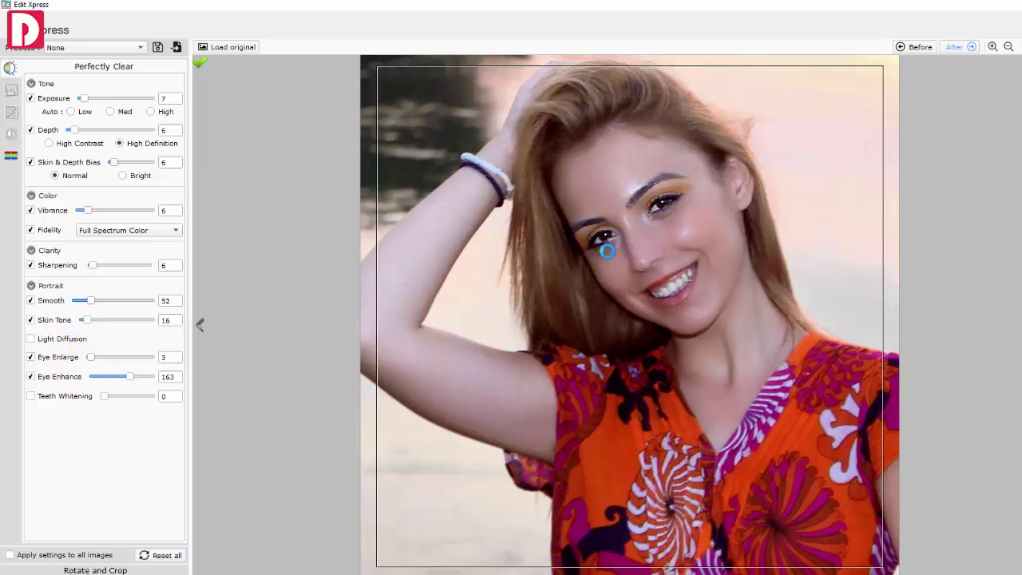
{"action": "left_click_drag", "start_coordinate": [103, 397], "coordinate": [134, 397]}
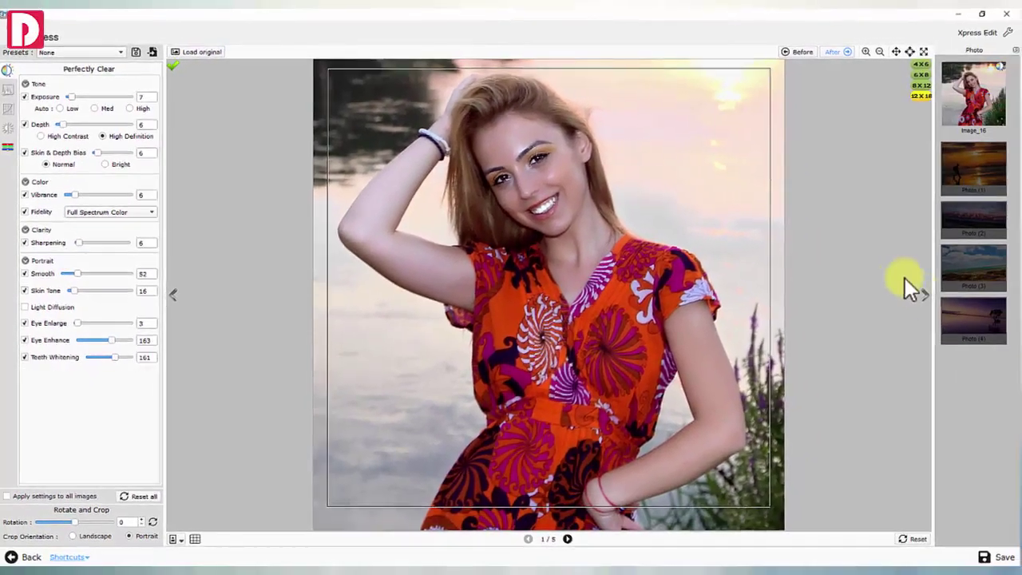
- Move on to the sunset beach photo and rotate it until the horizon is level
{"action": "left_click", "coordinate": [907, 281]}
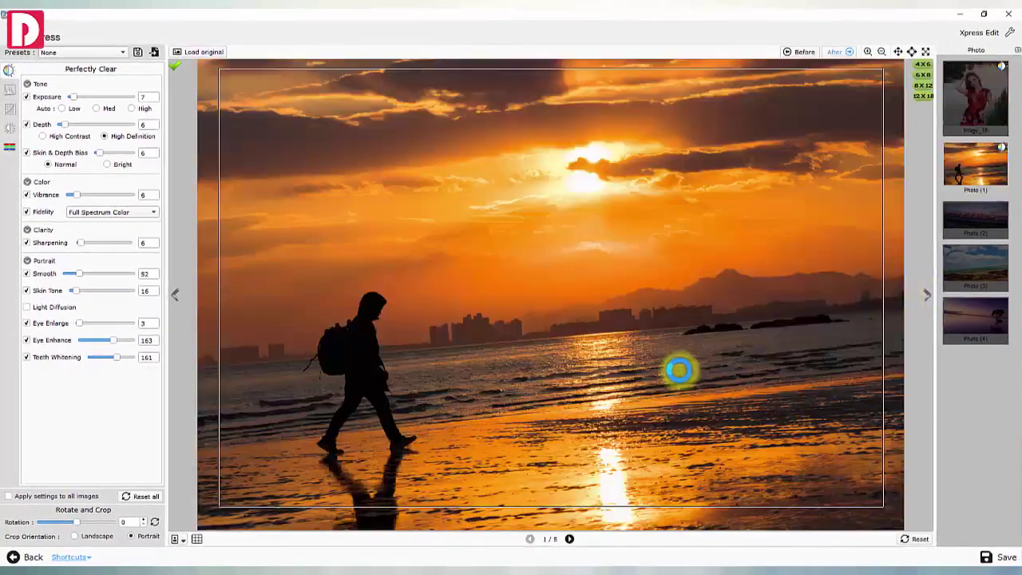
{"action": "left_click", "coordinate": [142, 521]}
{"action": "left_click", "coordinate": [144, 521]}
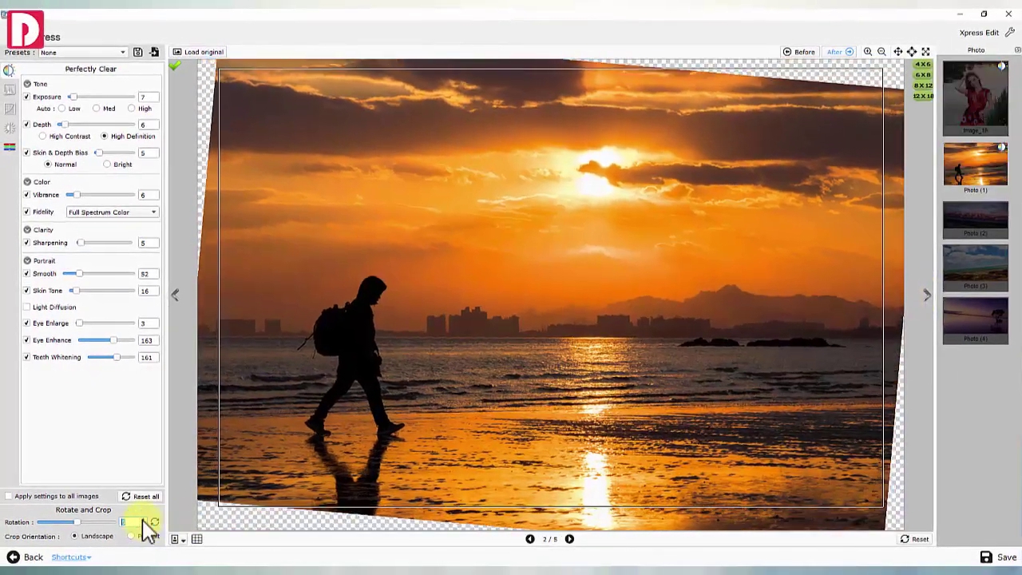
{"action": "left_click", "coordinate": [473, 431]}
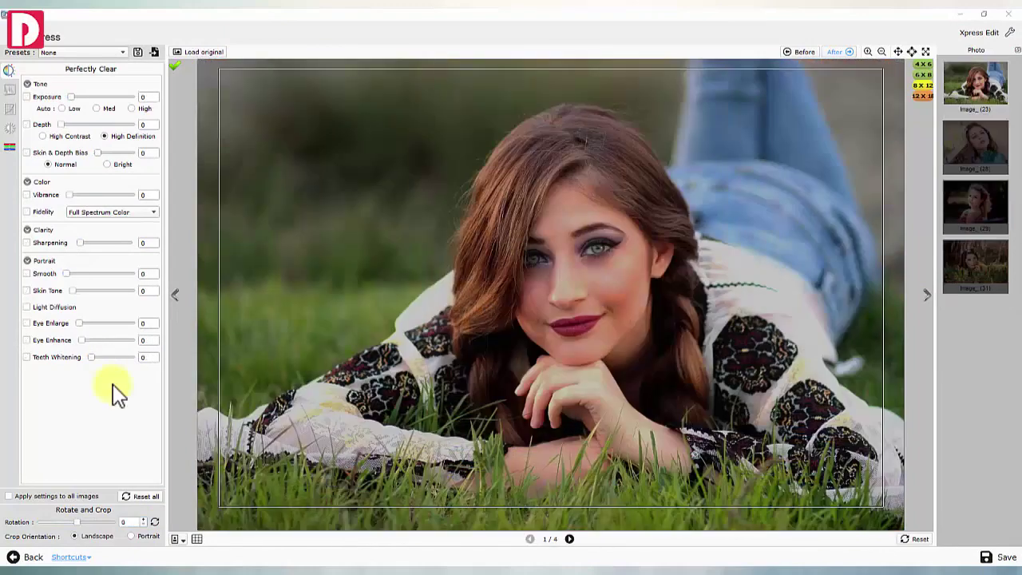
- Apply the Beautify preset to the photo of the woman lying on grass, and switch applying settings to all images on and off again
{"action": "left_click", "coordinate": [91, 52]}
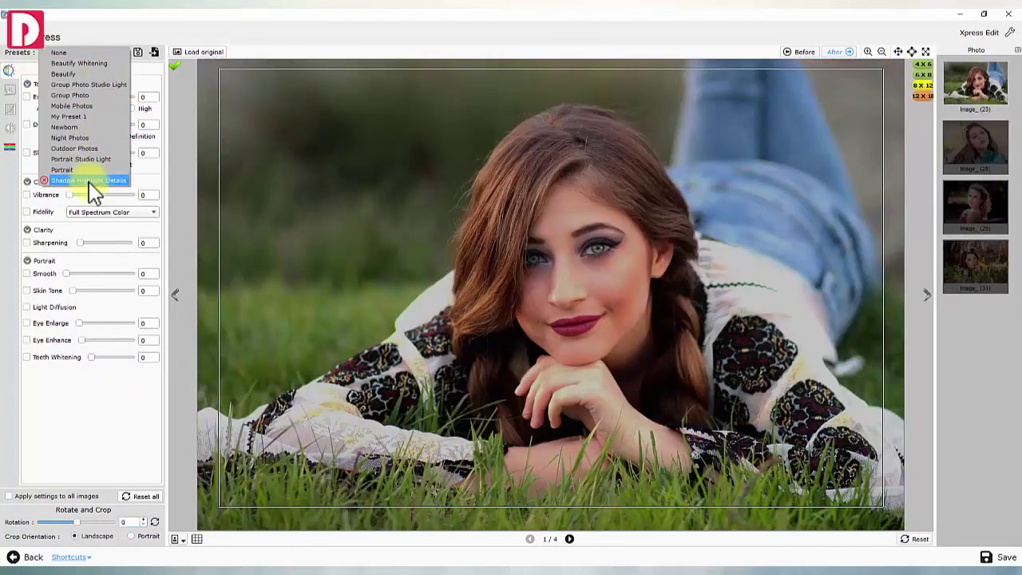
{"action": "left_click", "coordinate": [64, 74]}
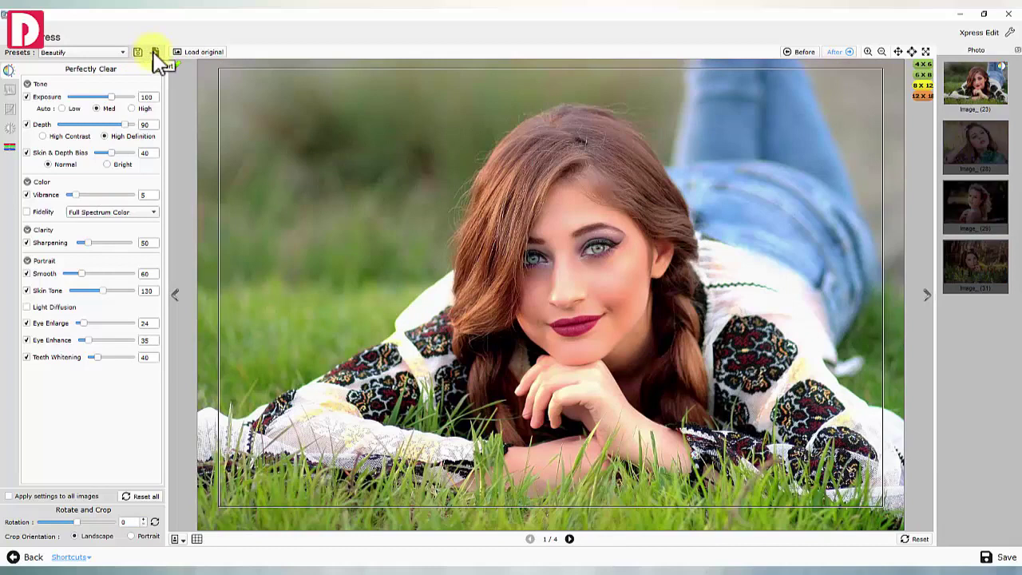
{"action": "left_click", "coordinate": [8, 496]}
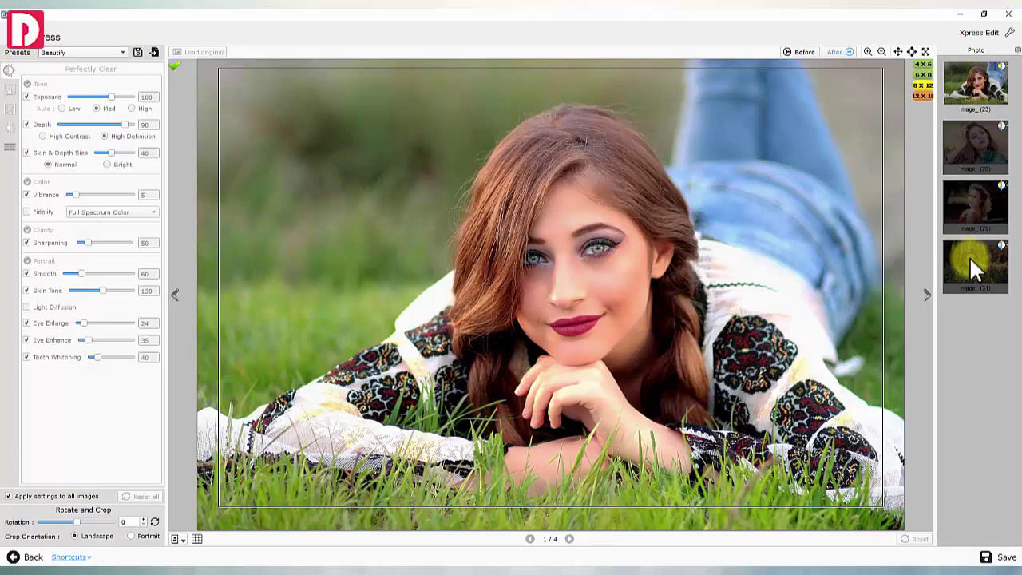
{"action": "left_click", "coordinate": [10, 497]}
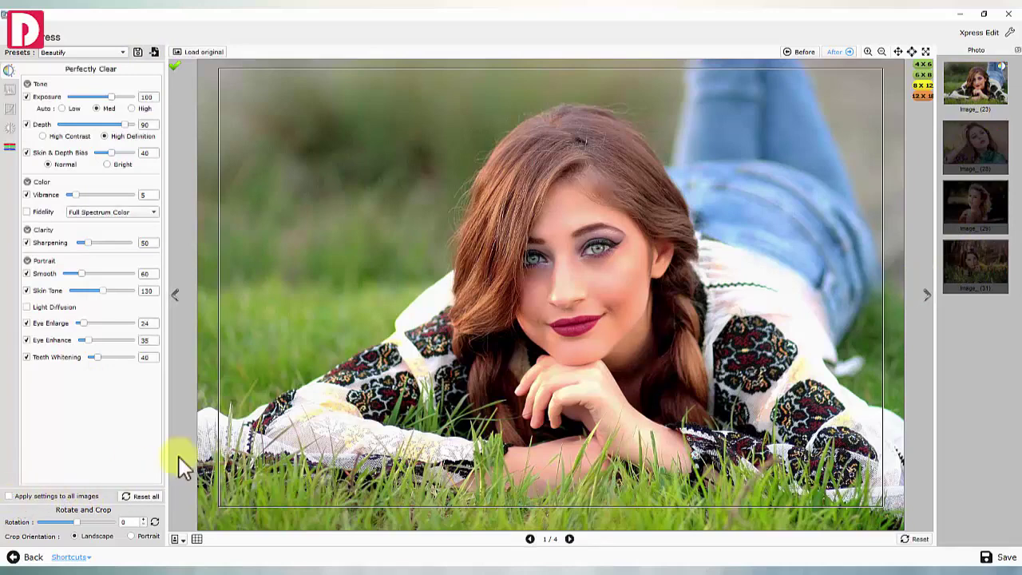
- Carry the Beautify preset over to the remaining three photos one at a time
{"action": "left_click", "coordinate": [926, 294]}
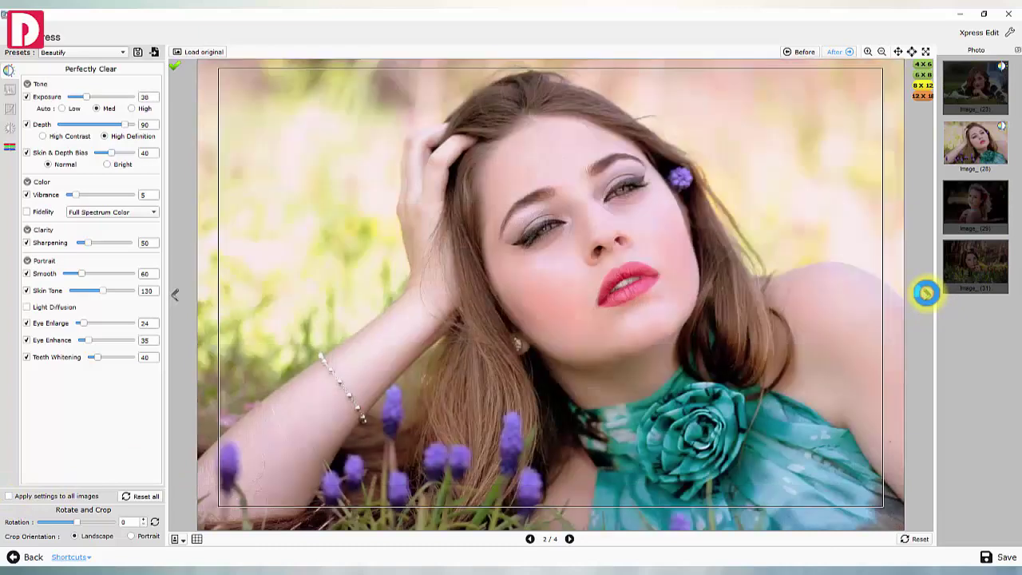
{"action": "left_click", "coordinate": [926, 294]}
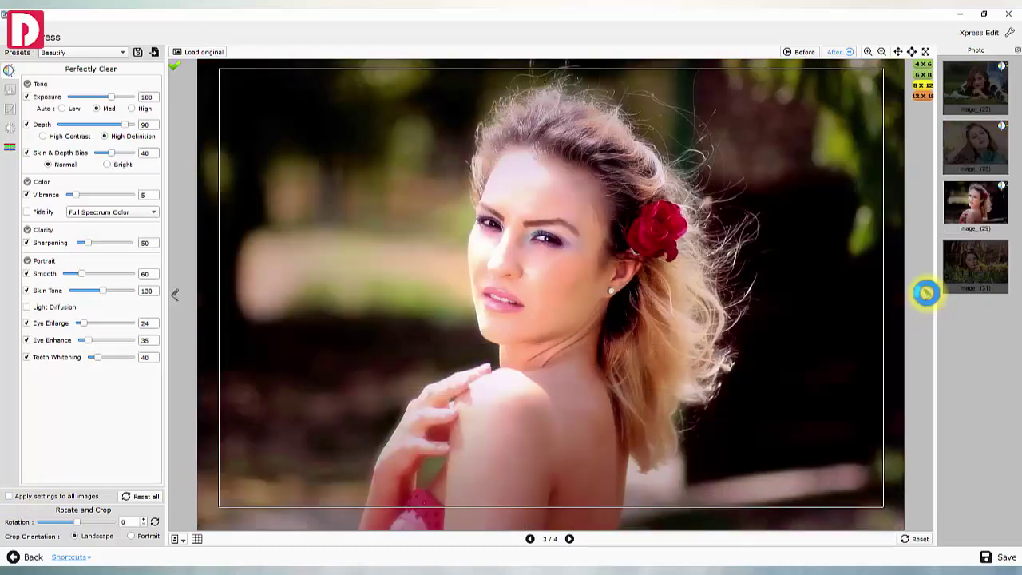
{"action": "left_click", "coordinate": [926, 294]}
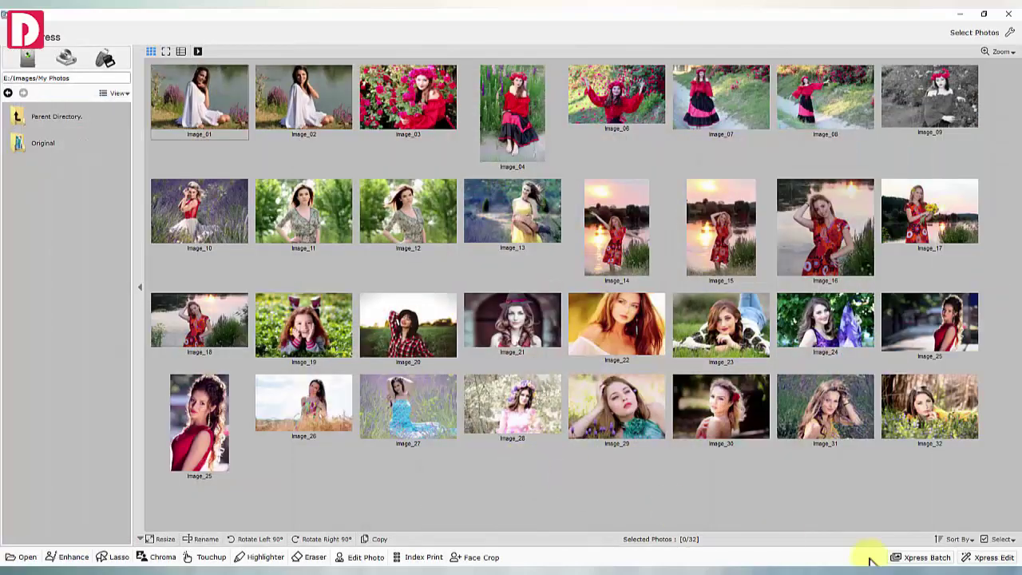
- Select all photos in the folder and bring up the Xpress Batch save options with the preset set to None
{"action": "left_click", "coordinate": [1000, 539]}
{"action": "left_click", "coordinate": [961, 505]}
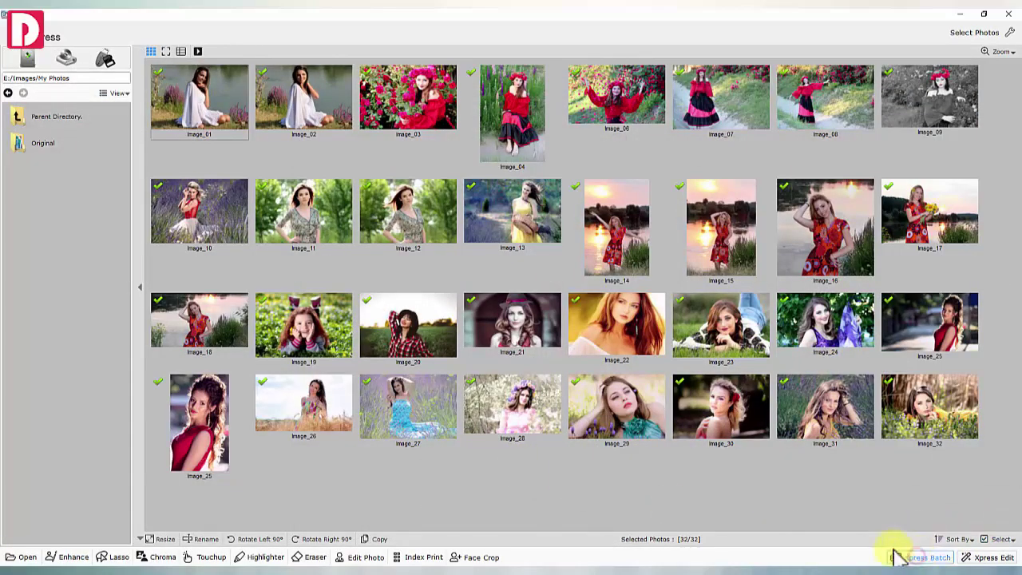
{"action": "left_click", "coordinate": [900, 556]}
{"action": "left_click", "coordinate": [458, 233]}
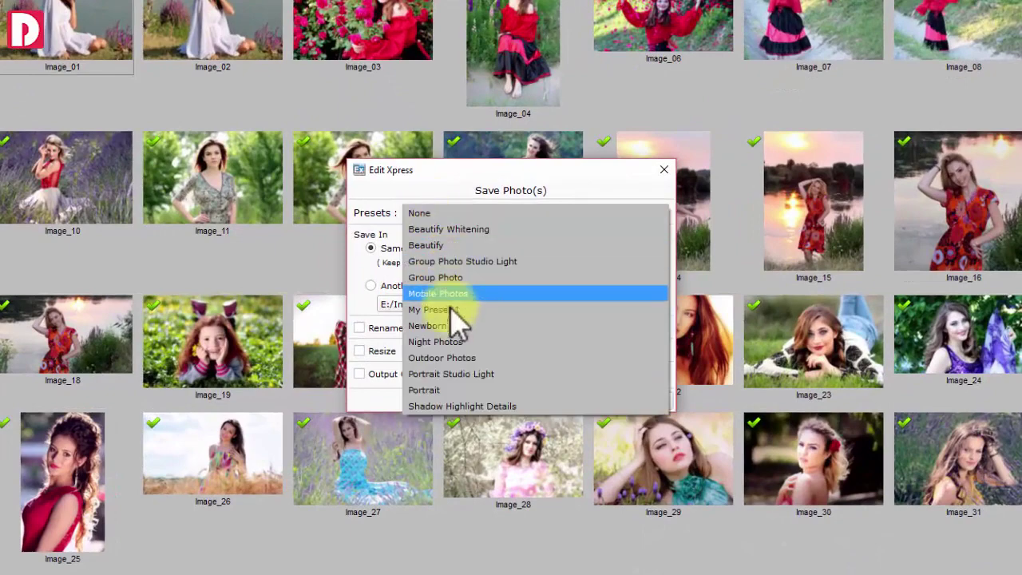
{"action": "left_click", "coordinate": [439, 212]}
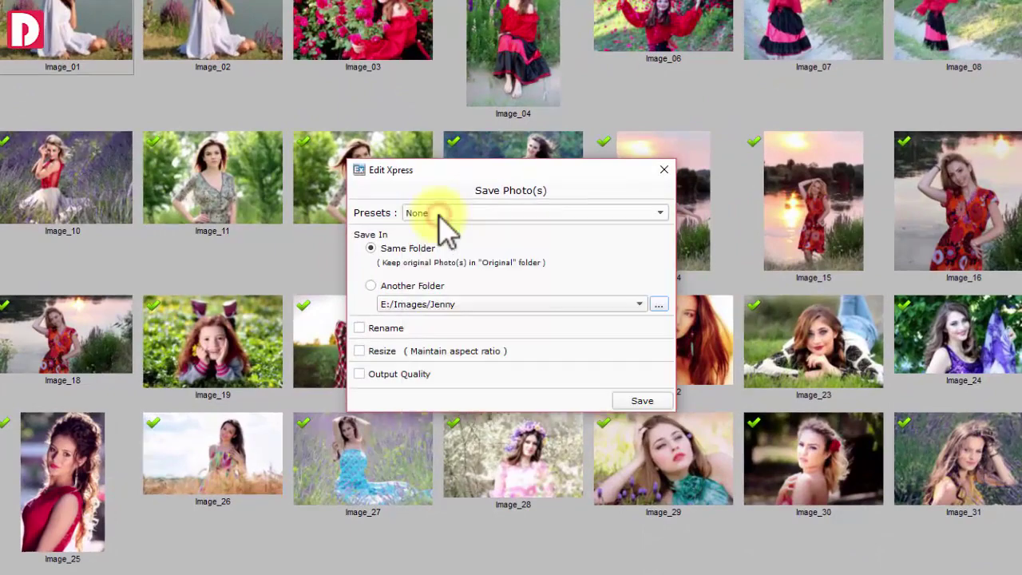